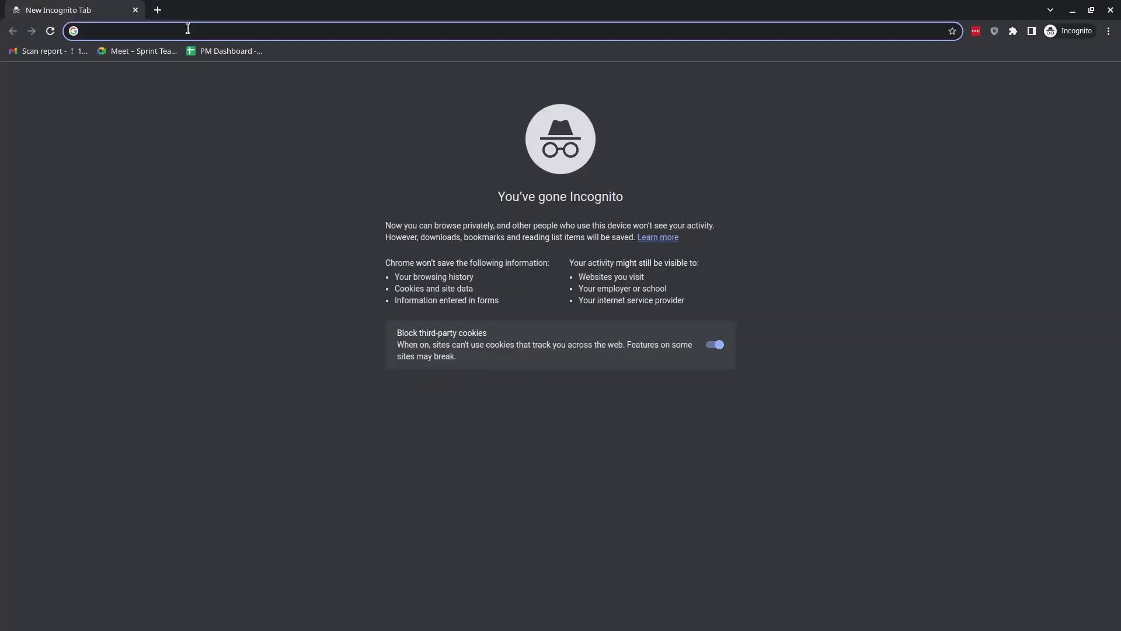
Step: Load the heroesofnetwork.com website in Chrome
{"action": "type", "text": "heroesofnet"}
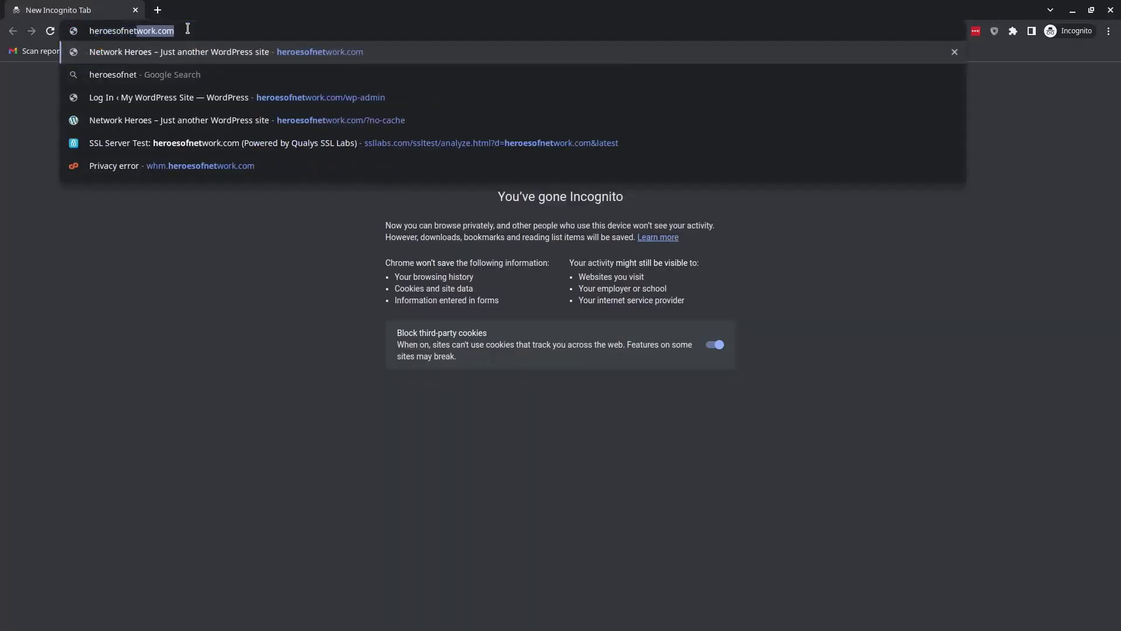
{"action": "type", "text": "work.com"}
{"action": "key", "text": "Return"}
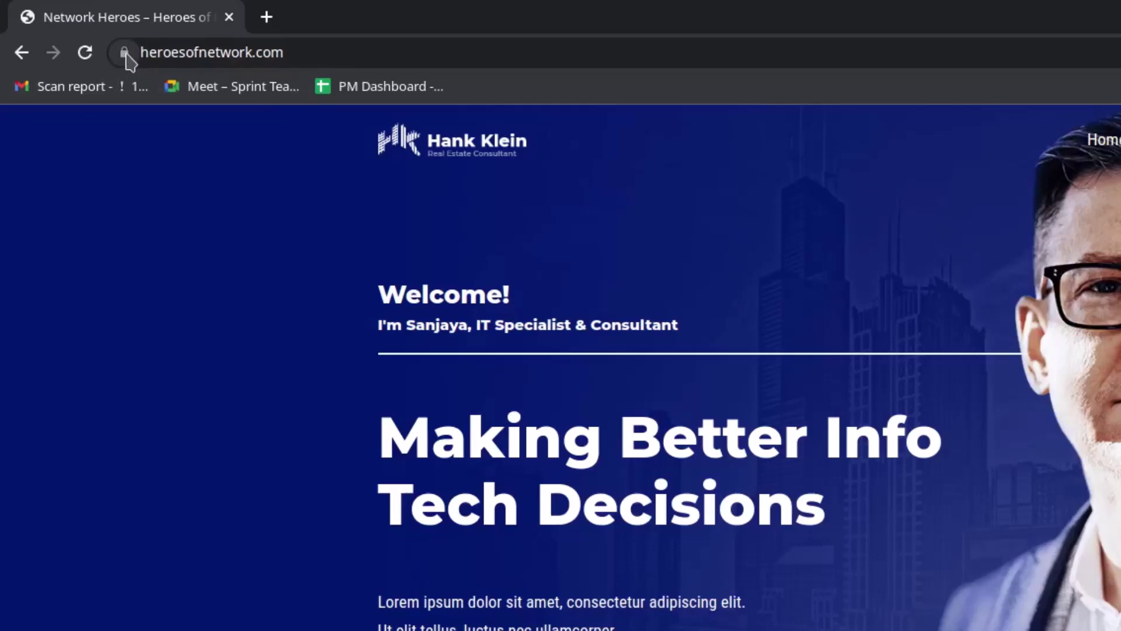
Step: Open the site's certificate from the connection info and highlight its issuer, Let's Encrypt
{"action": "left_click", "coordinate": [125, 54]}
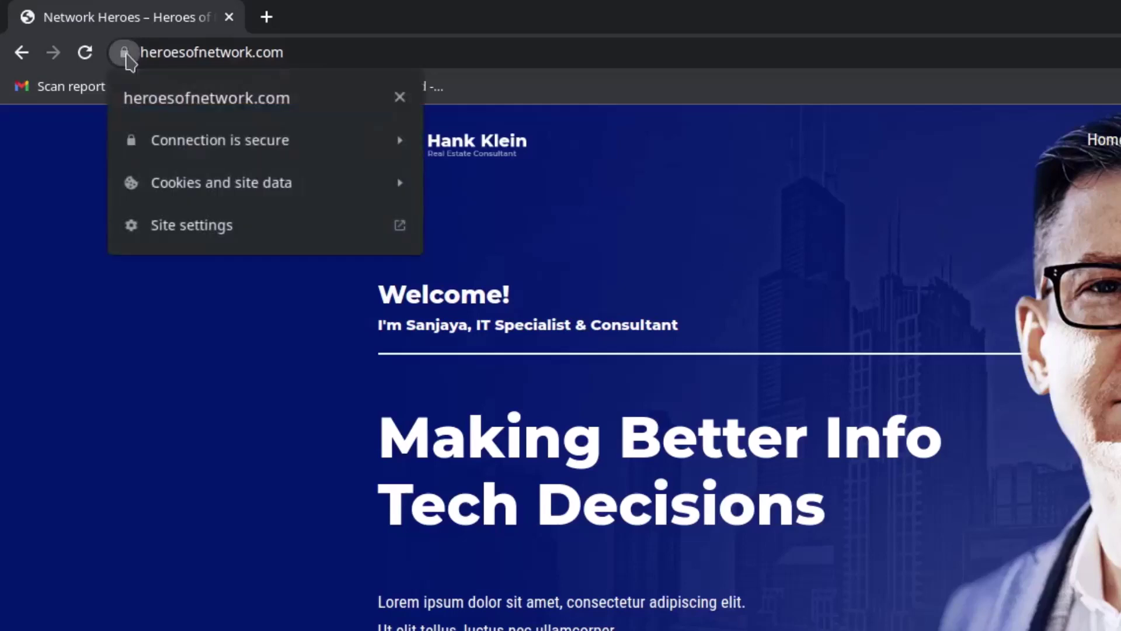
{"action": "left_click", "coordinate": [401, 145]}
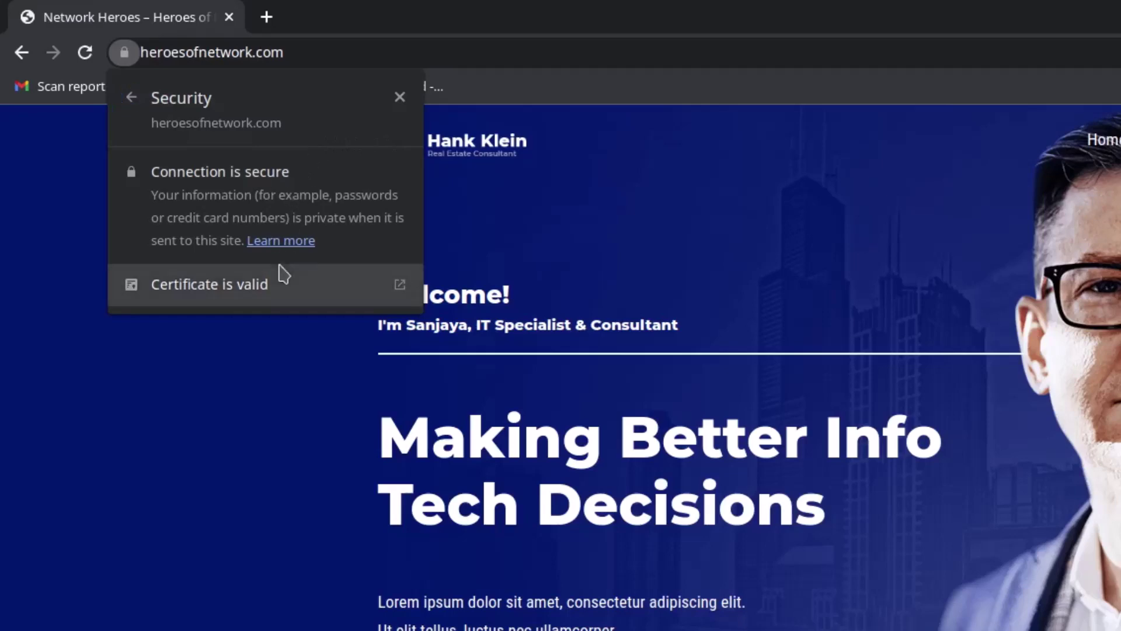
{"action": "left_click", "coordinate": [326, 296]}
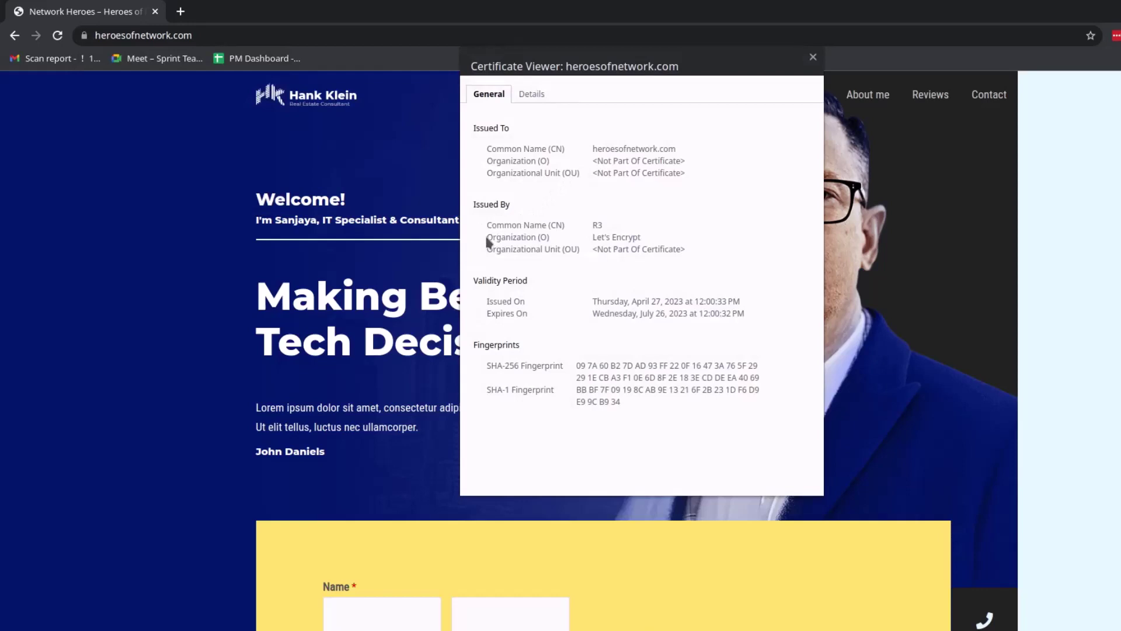
{"action": "left_click_drag", "start_coordinate": [485, 236], "coordinate": [653, 248]}
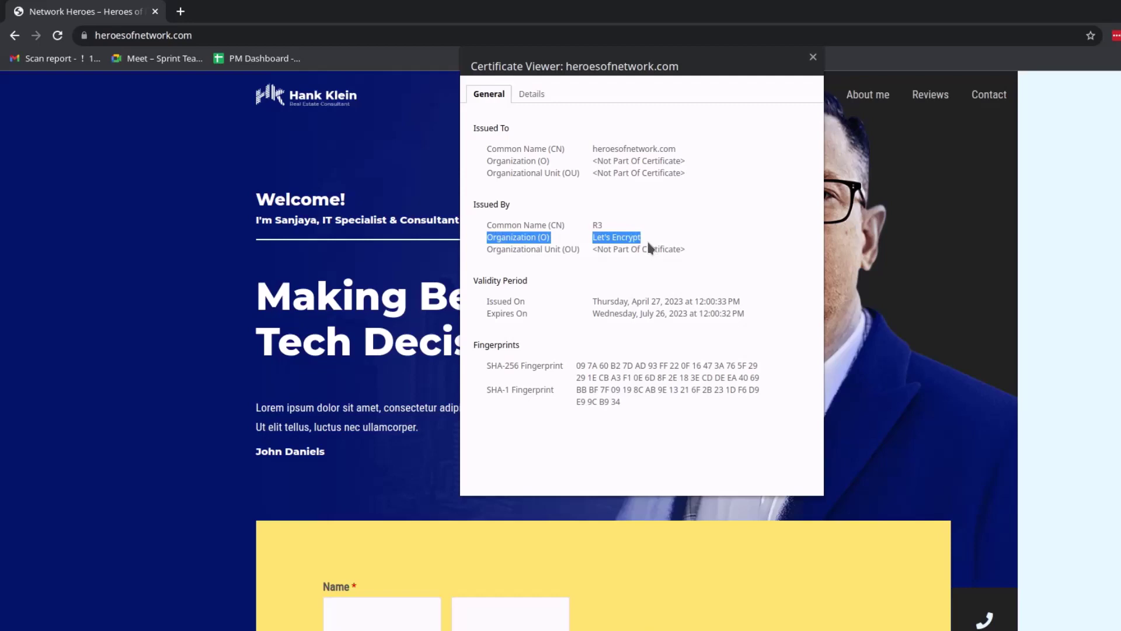
Step: Inspect the certificate's Version 3 field in Details, then close the Certificate Viewer
{"action": "left_click", "coordinate": [538, 97]}
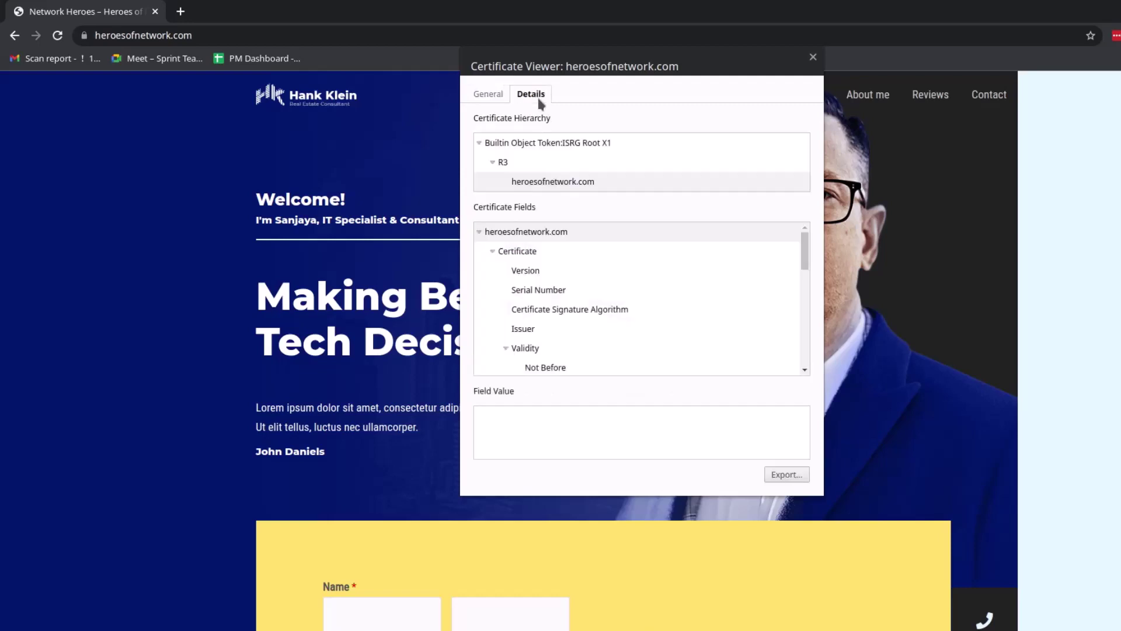
{"action": "left_click", "coordinate": [579, 268]}
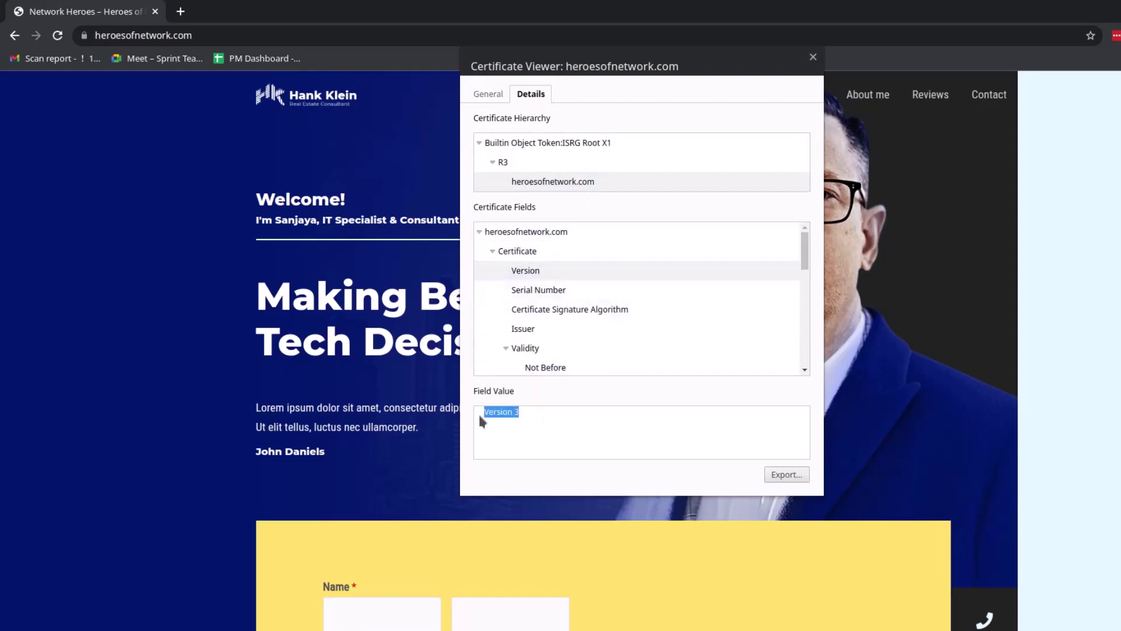
{"action": "left_click", "coordinate": [582, 442]}
{"action": "left_click", "coordinate": [813, 58]}
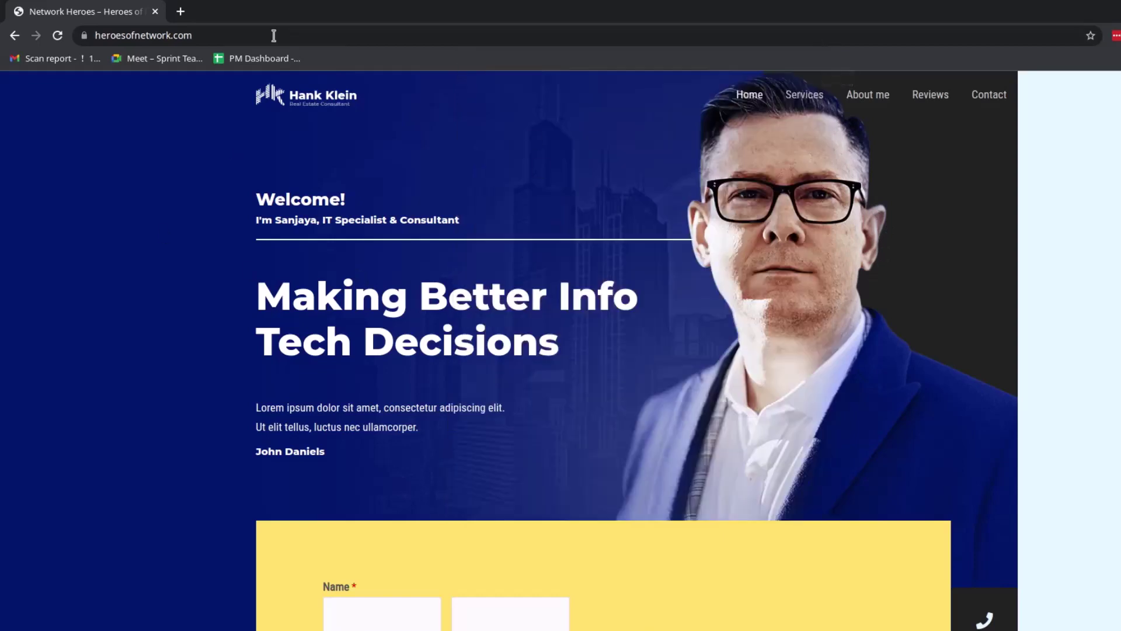
Step: Go to ssllabs.com in a new incognito tab
{"action": "left_click", "coordinate": [181, 12]}
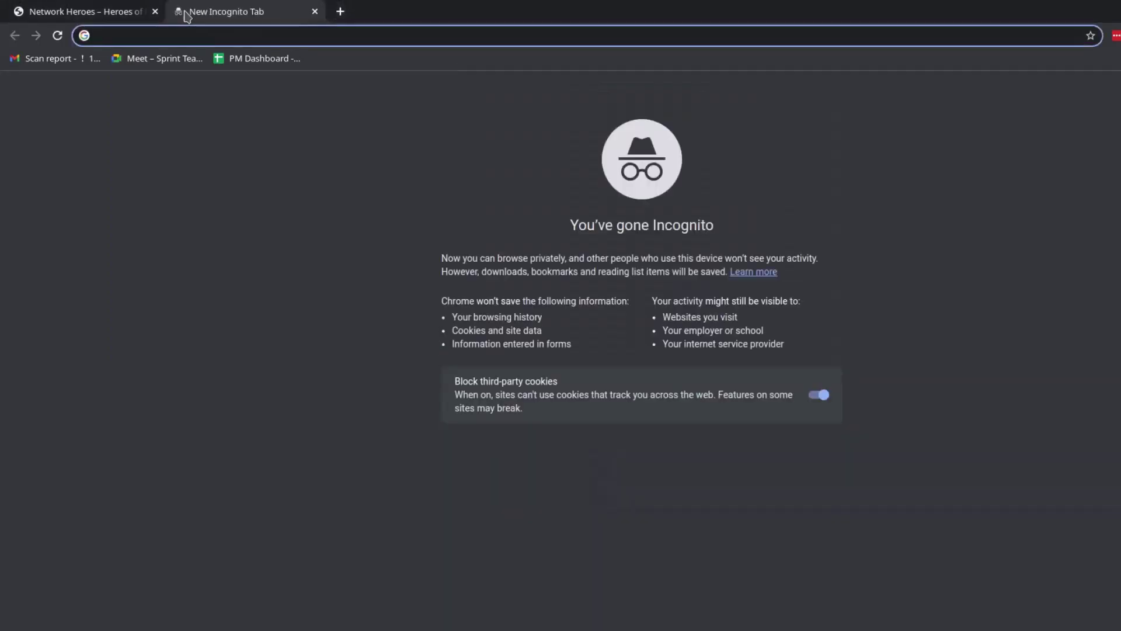
{"action": "type", "text": "ssll"}
{"action": "type", "text": "absc"}
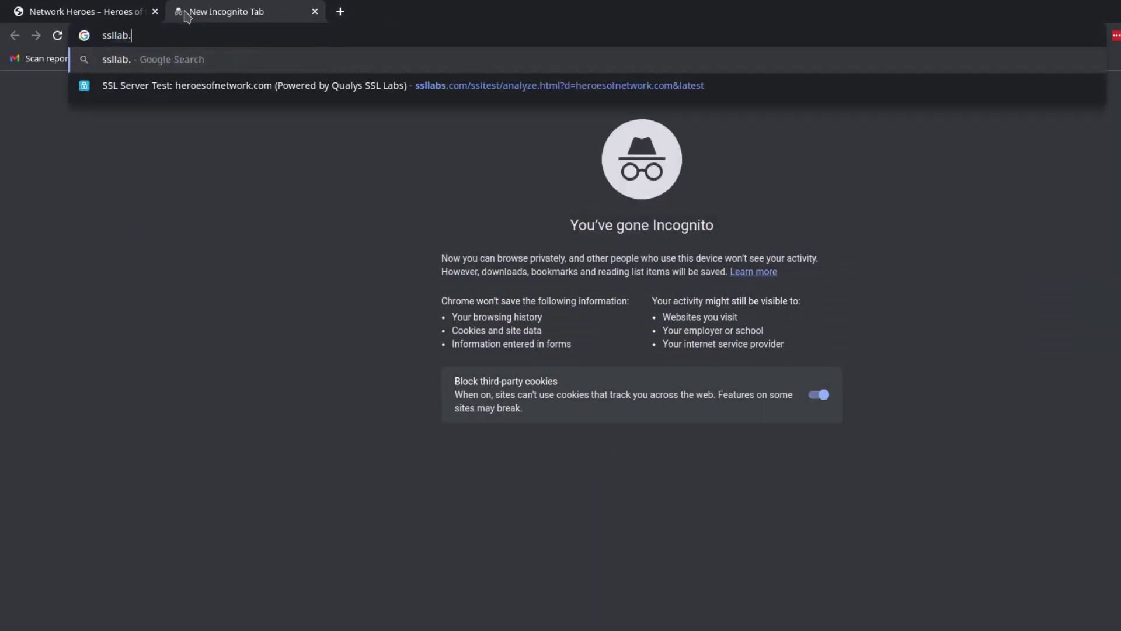
{"action": "key", "text": "BackSpace"}
{"action": "type", "text": ".com"}
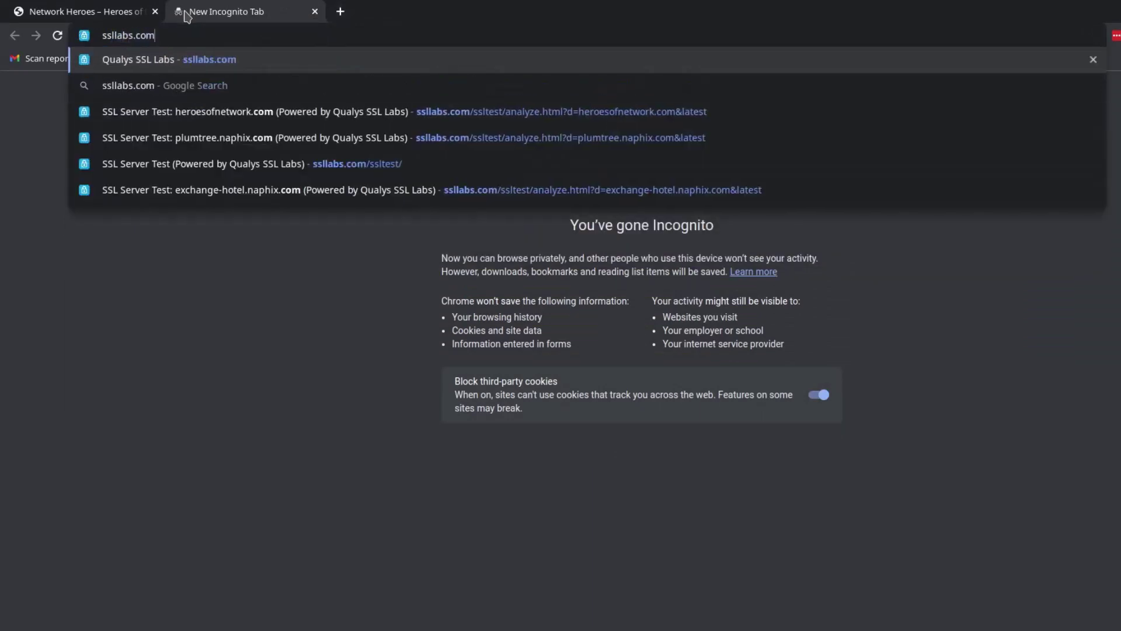
{"action": "key", "text": "Return"}
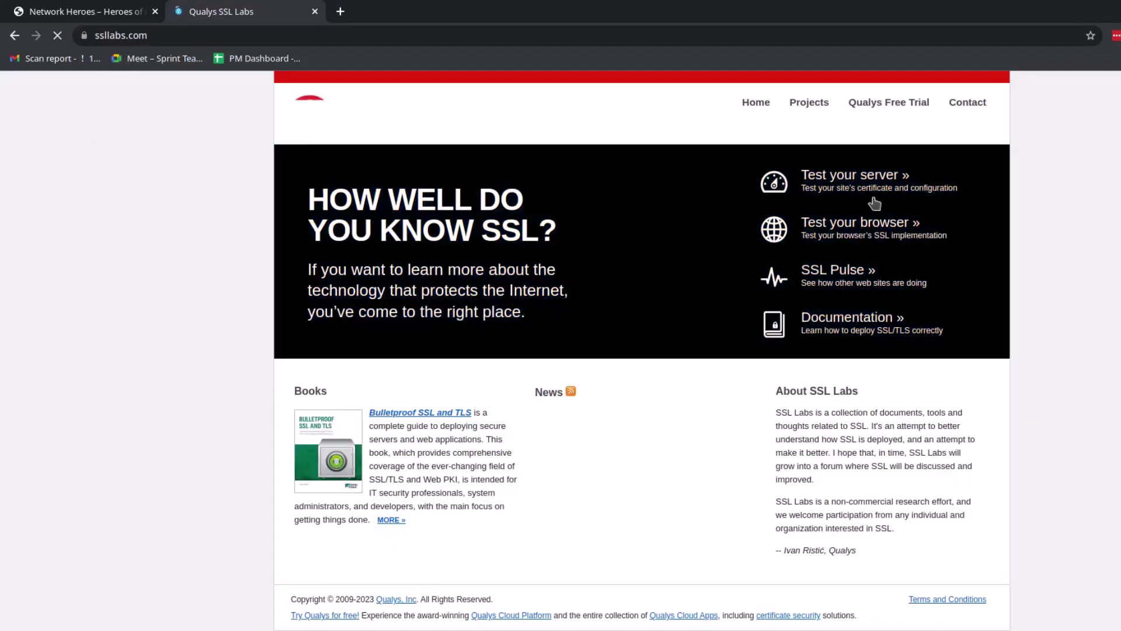
Step: Submit an SSL server test for heroesofnetwork.com
{"action": "left_click", "coordinate": [867, 183]}
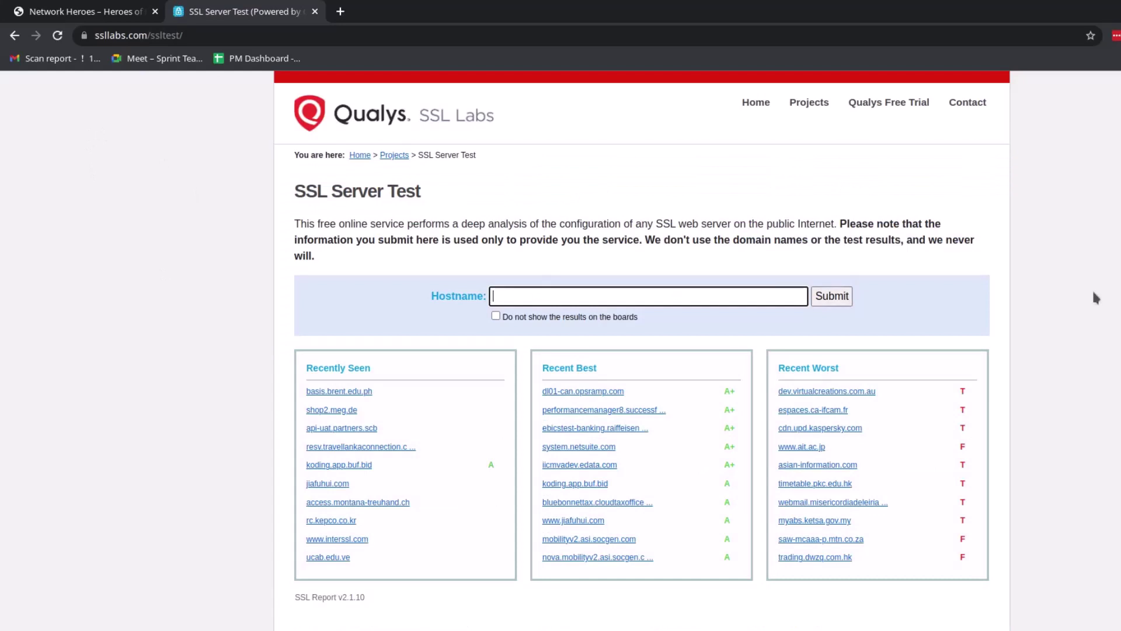
{"action": "type", "text": "heroesofnetwork.com"}
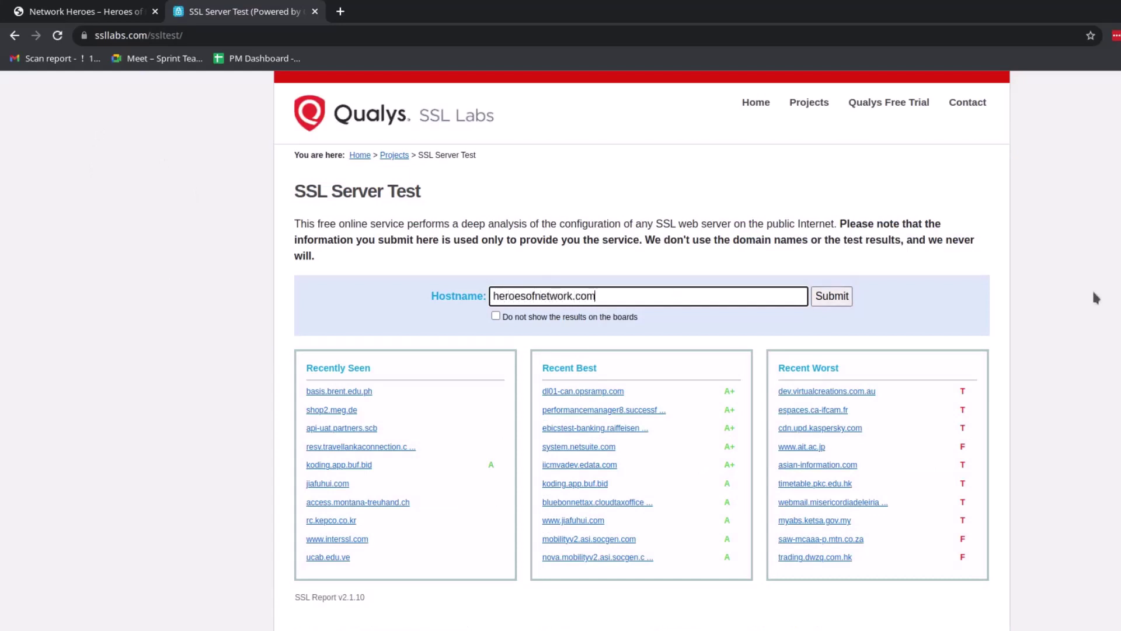
{"action": "left_click", "coordinate": [835, 302]}
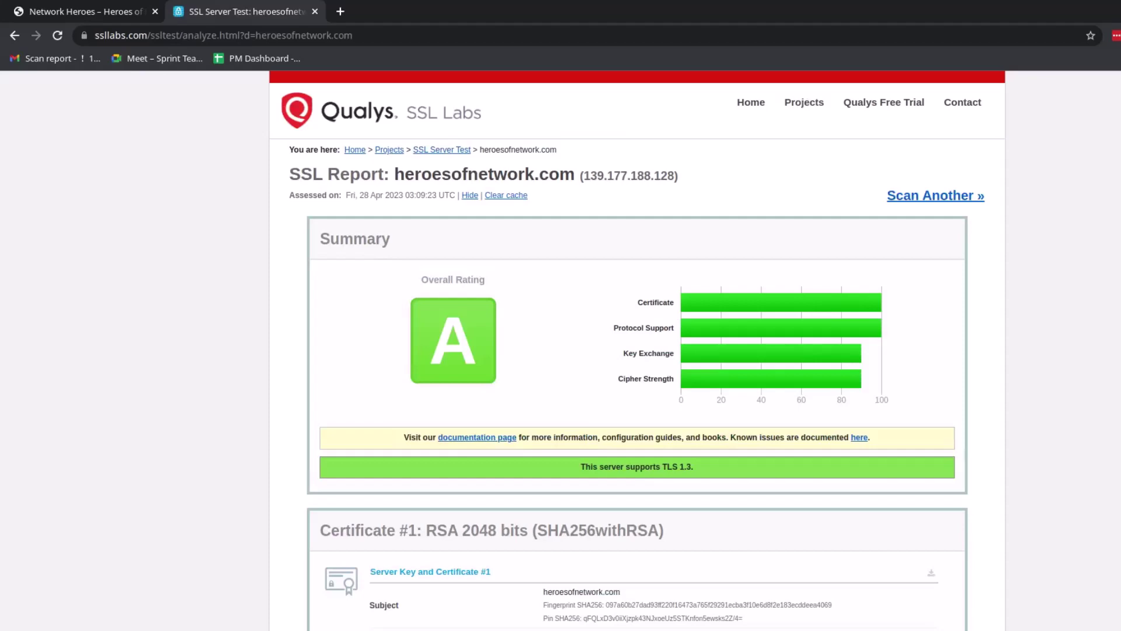
Step: Review the report's Protocols section, noting TLS 1.1 and 1.0 disabled, then return to the Summary
{"action": "scroll", "coordinate": [1119, 453], "scroll_direction": "down", "scroll_amount": 5}
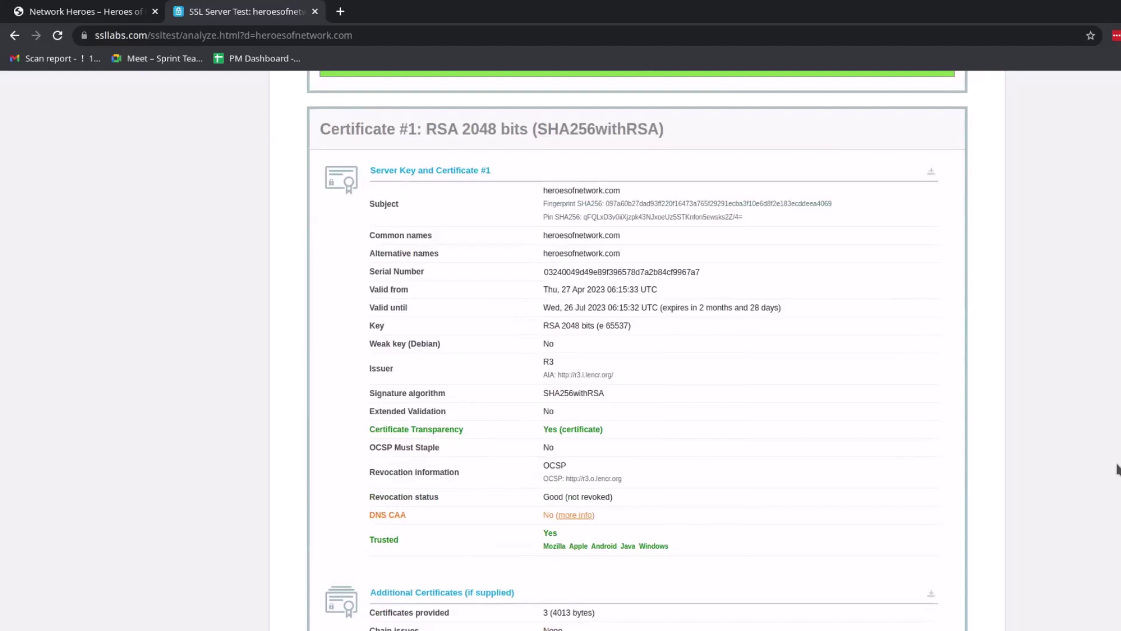
{"action": "scroll", "coordinate": [1117, 467], "scroll_direction": "down", "scroll_amount": 11}
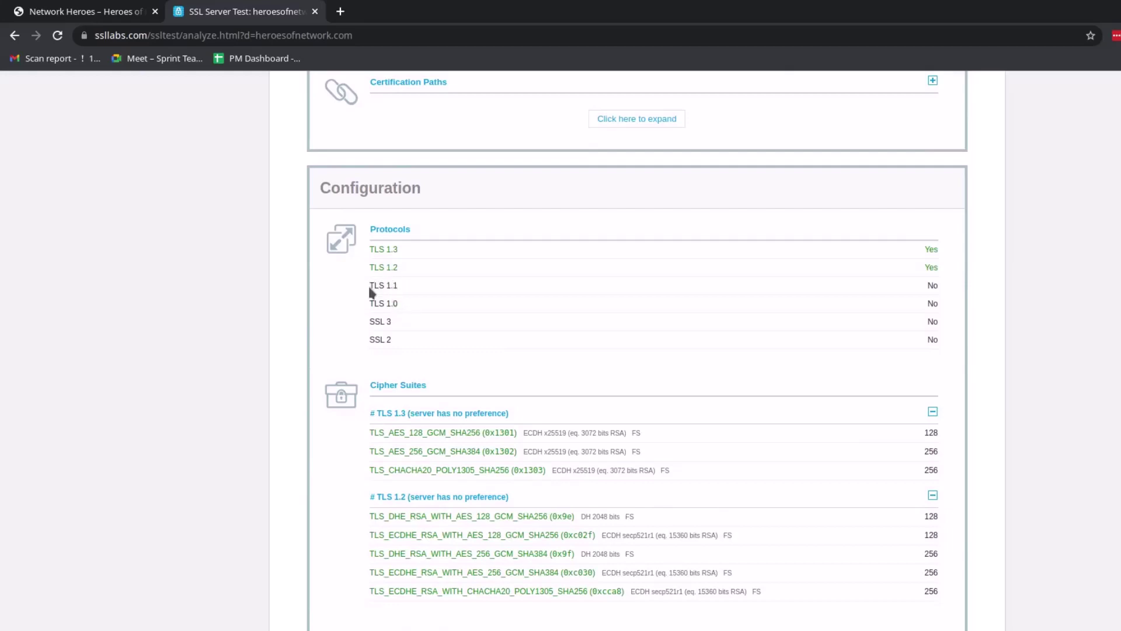
{"action": "left_click_drag", "start_coordinate": [370, 287], "coordinate": [424, 311]}
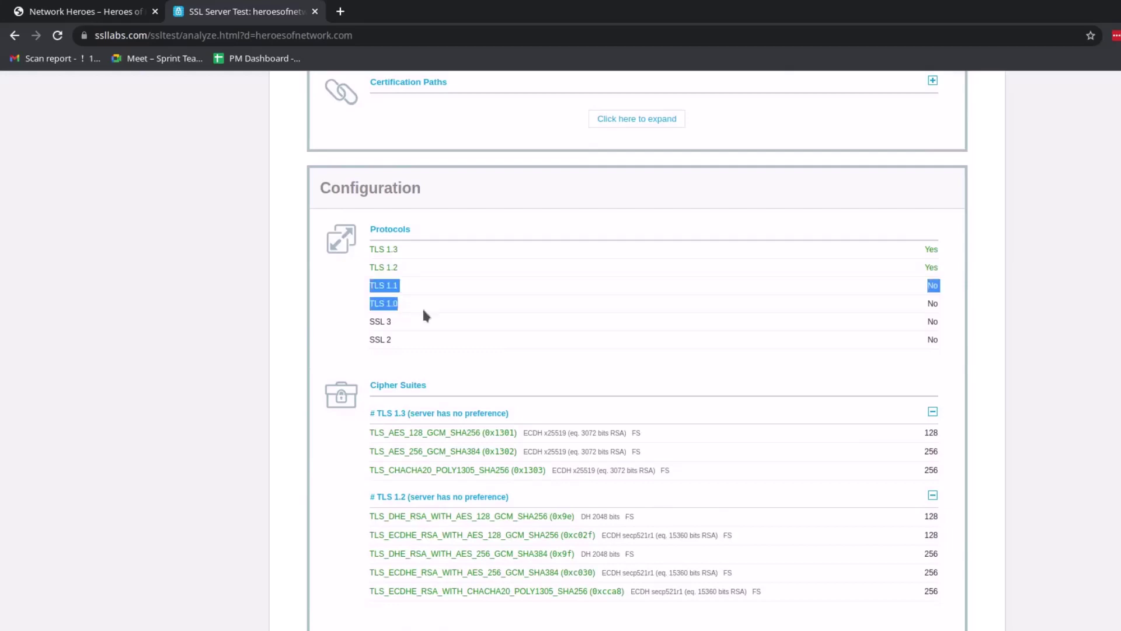
{"action": "left_click", "coordinate": [166, 363]}
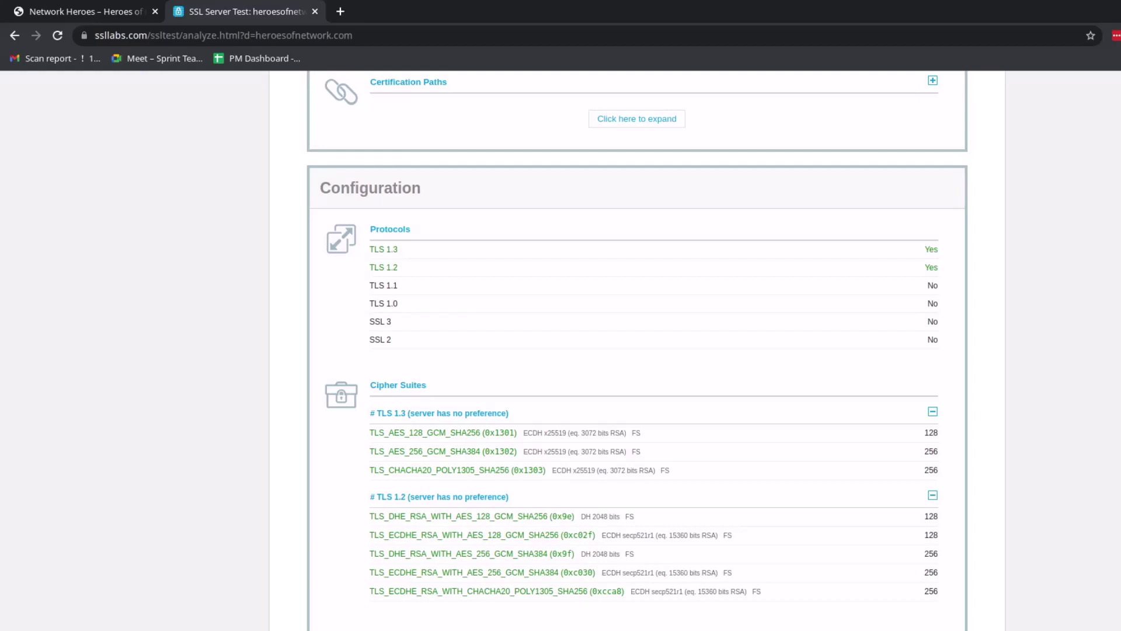
{"action": "key", "text": "Home"}
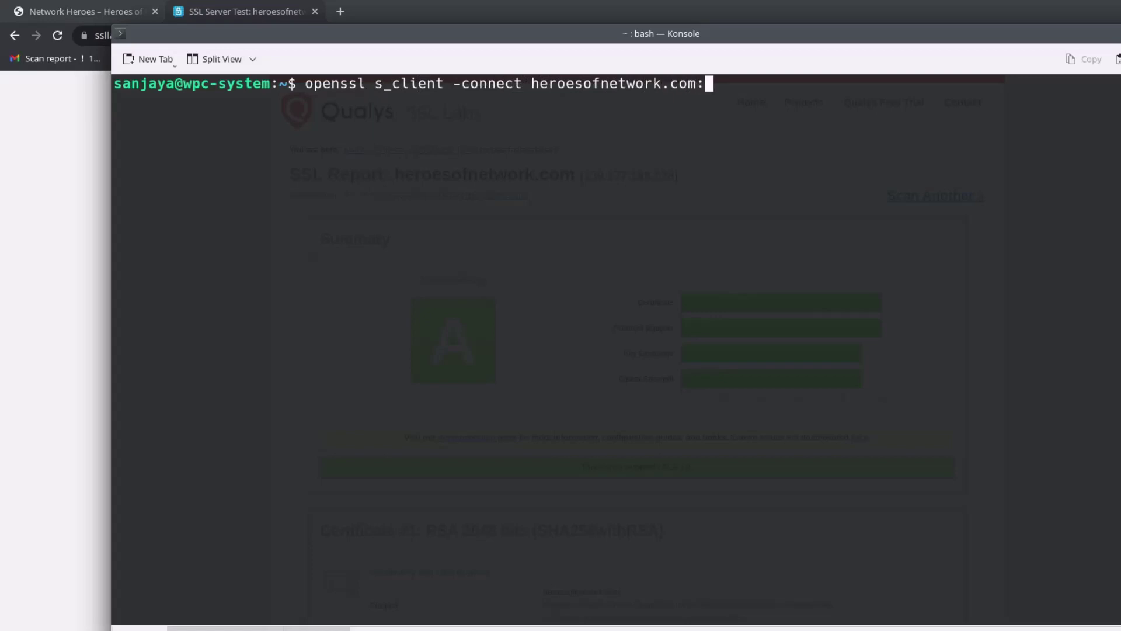
Step: Run openssl s_client against heroesofnetwork.com:443 with -tls1_2 and highlight the TLSv1.2 protocol line
{"action": "type", "text": "-tls1_2"}
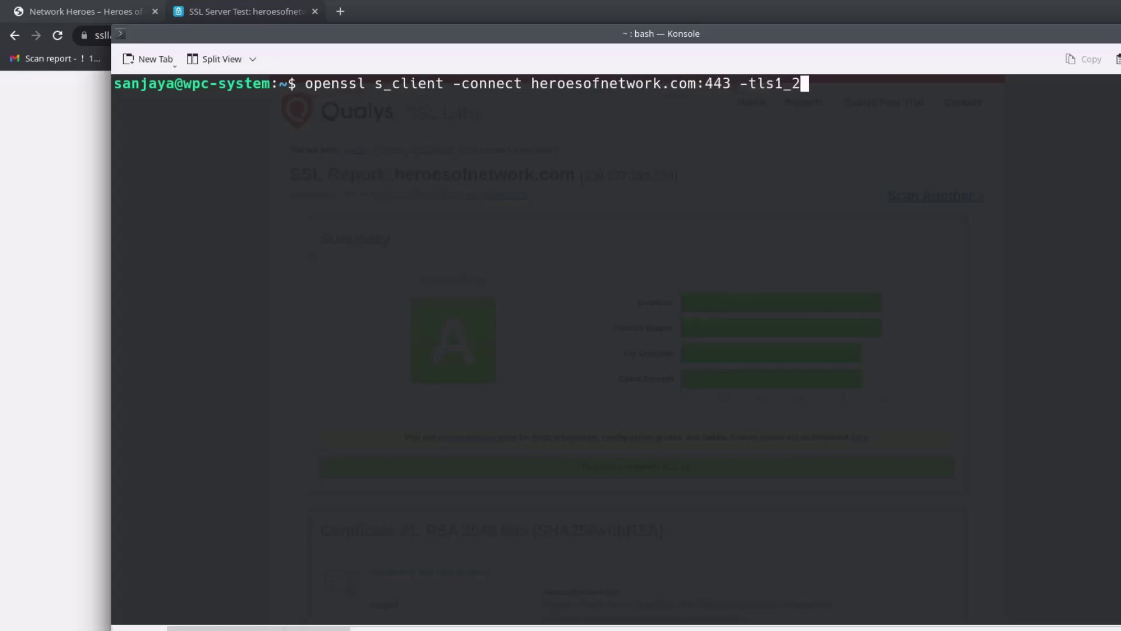
{"action": "key", "text": "Return"}
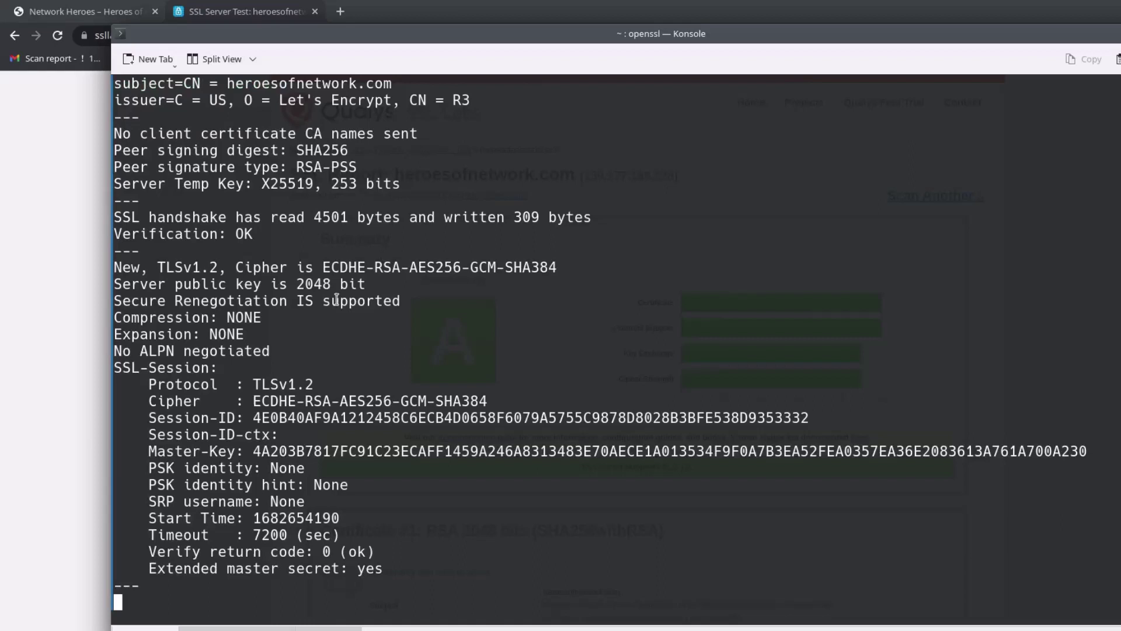
{"action": "left_click_drag", "start_coordinate": [330, 382], "coordinate": [131, 383]}
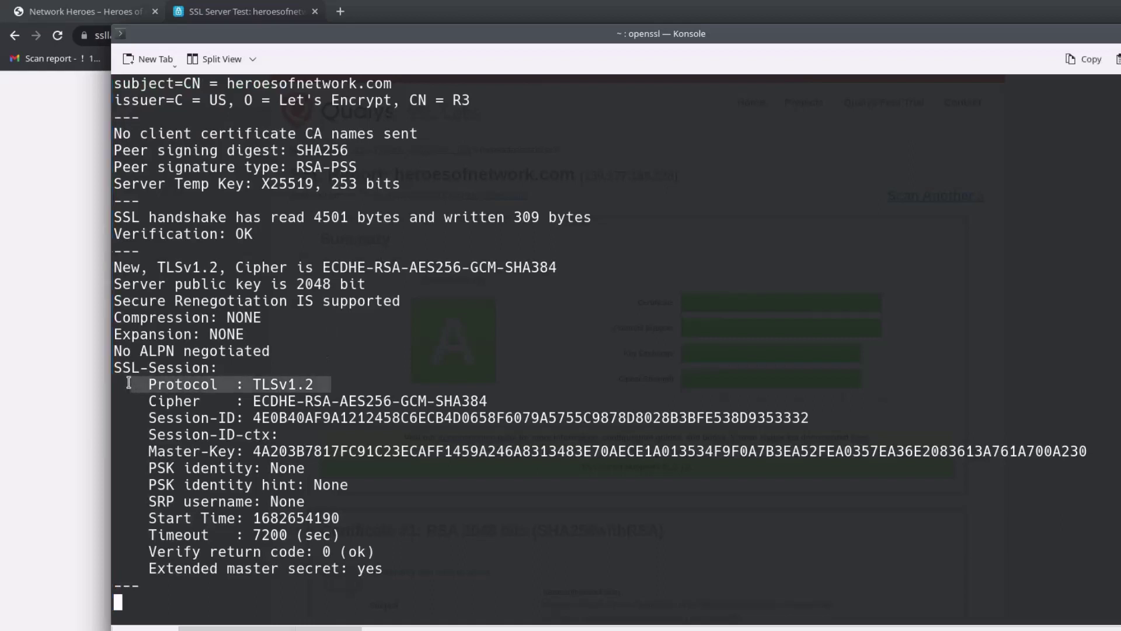
{"action": "left_click", "coordinate": [578, 544]}
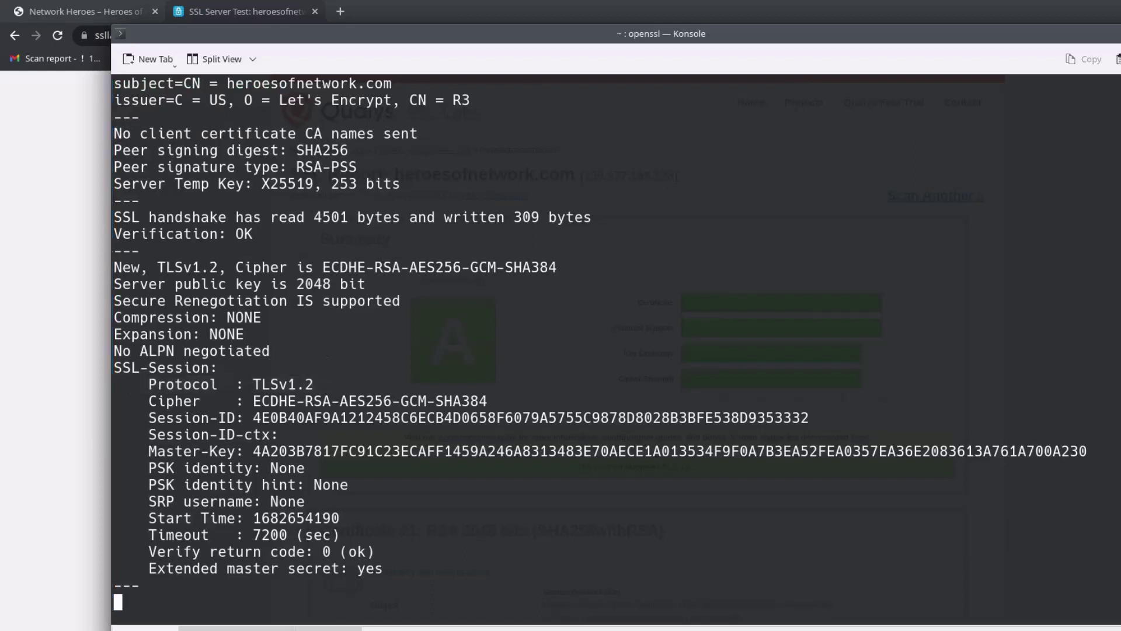
Step: Rerun the openssl test with -tls1_1 and highlight the 'no peer certificate available' failure
{"action": "key", "text": "ctrl+c"}
{"action": "key", "text": "ctrl+l"}
{"action": "key", "text": "Up"}
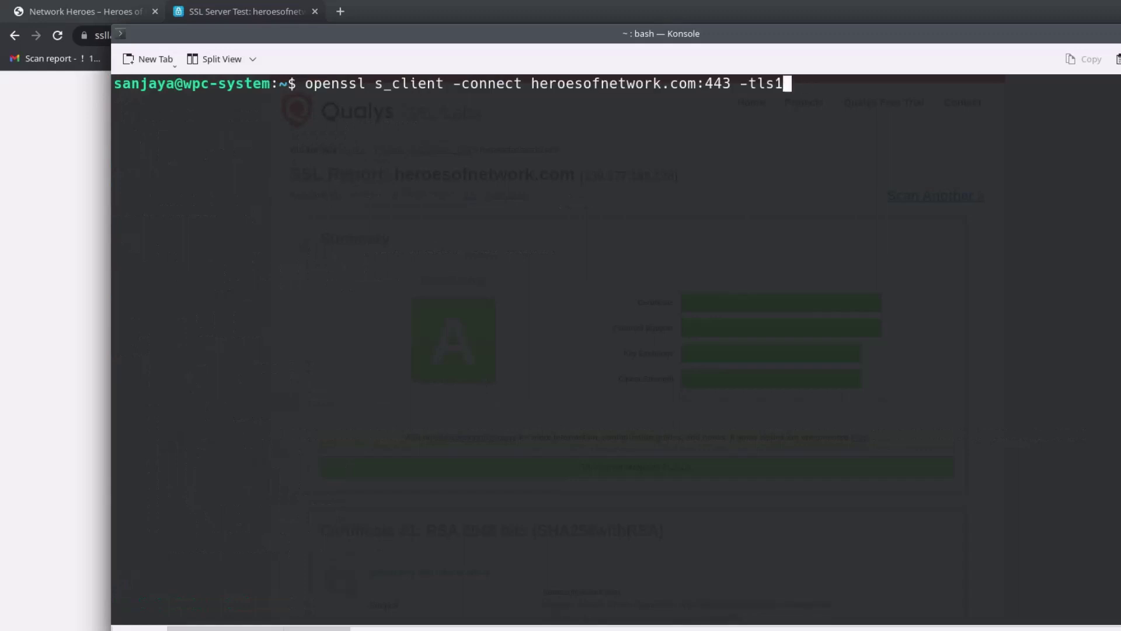
{"action": "key", "text": "BackSpace"}
{"action": "type", "text": "1_"}
{"action": "key", "text": "BackSpace"}
{"action": "type", "text": "_1"}
{"action": "key", "text": "Return"}
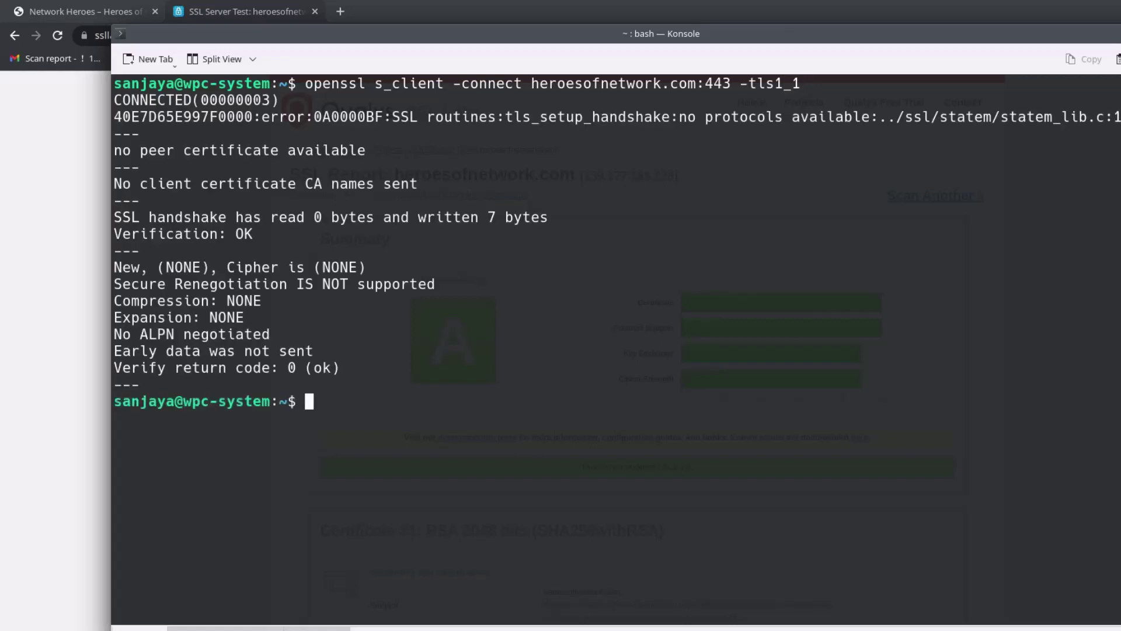
{"action": "left_click_drag", "start_coordinate": [115, 147], "coordinate": [399, 146]}
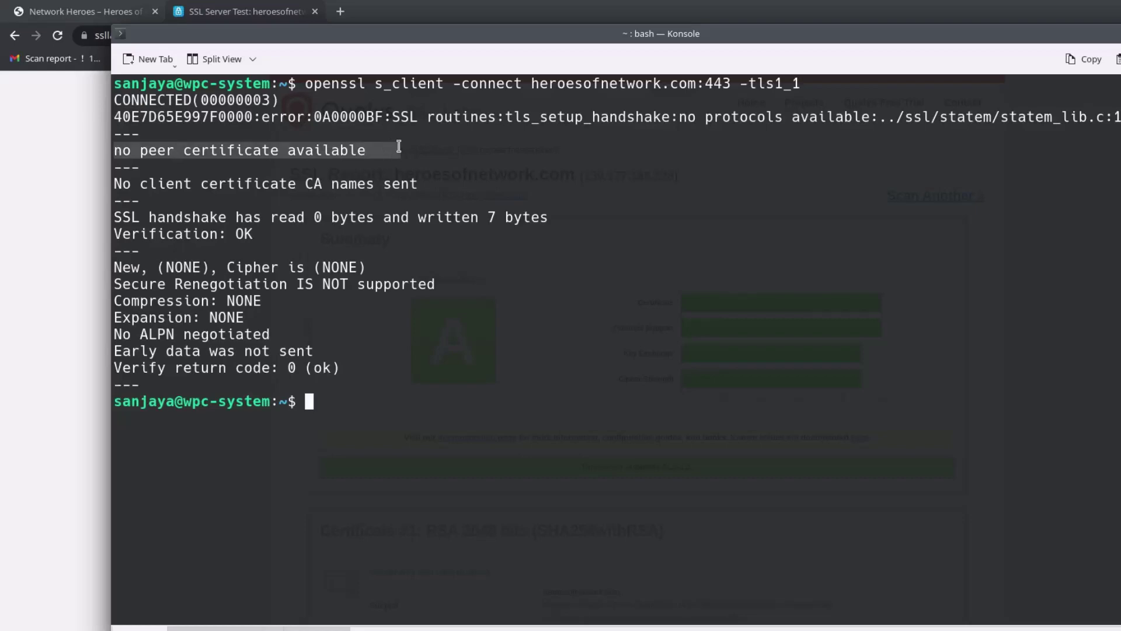
{"action": "left_click", "coordinate": [387, 395]}
Step: Rerun the openssl test with -tls1_3, confirm it connects, then stop the session
{"action": "key", "text": "Return"}
{"action": "key", "text": "Return"}
{"action": "key", "text": "Up"}
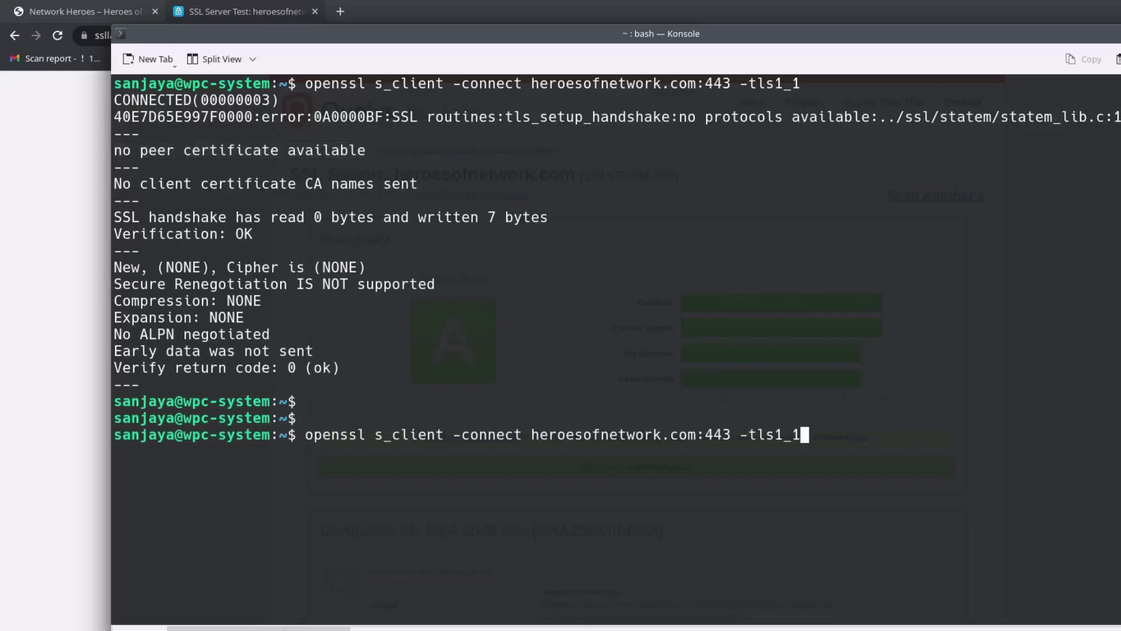
{"action": "key", "text": "BackSpace"}
{"action": "type", "text": "3"}
{"action": "key", "text": "Return"}
{"action": "key", "text": "ctrl+c"}
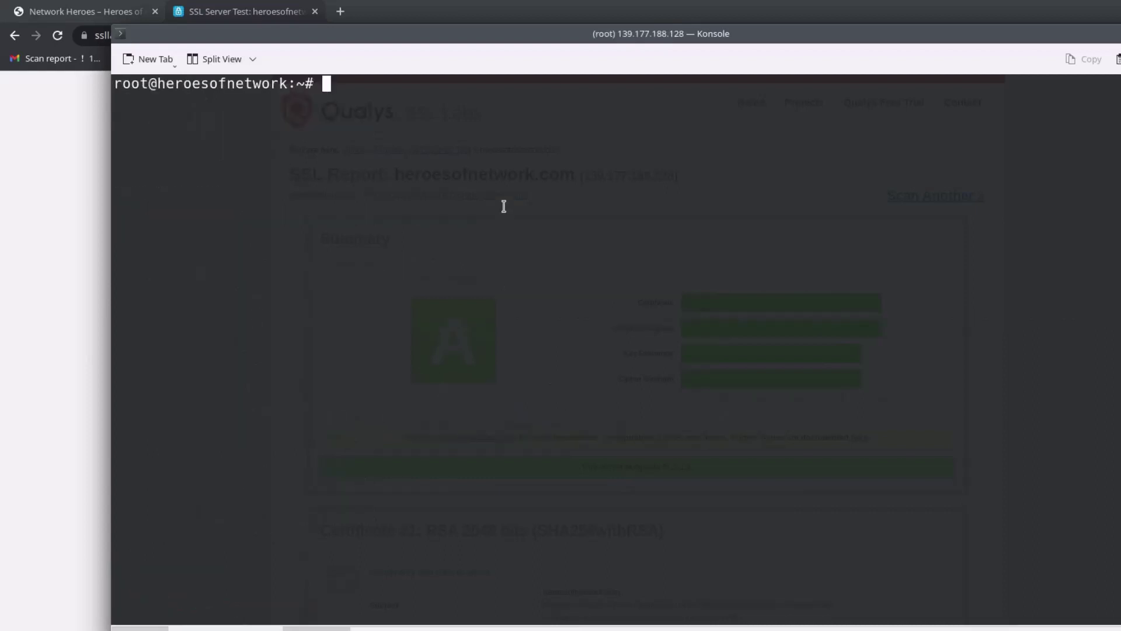
Step: Confirm with netstat -tulnp | grep 80 that apache2 listens on port 80; prepare vi for options-ssl-apache.conf
{"action": "type", "text": "netstat"}
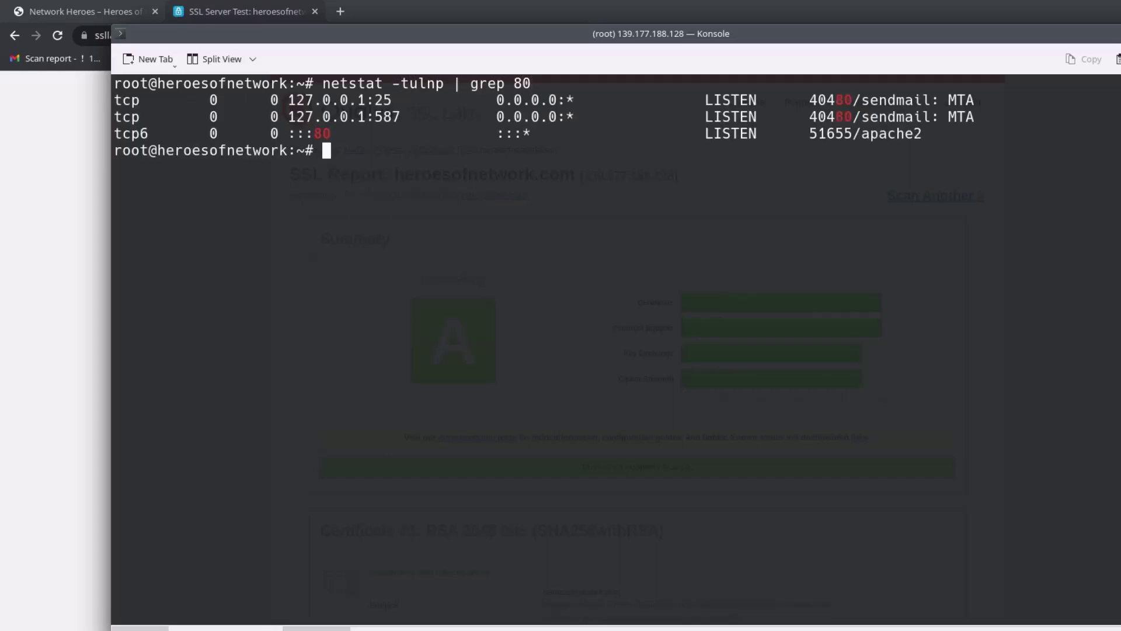
{"action": "left_click_drag", "start_coordinate": [116, 132], "coordinate": [932, 133]}
{"action": "left_click", "coordinate": [466, 167]}
{"action": "key", "text": "Return"}
{"action": "key", "text": "Return"}
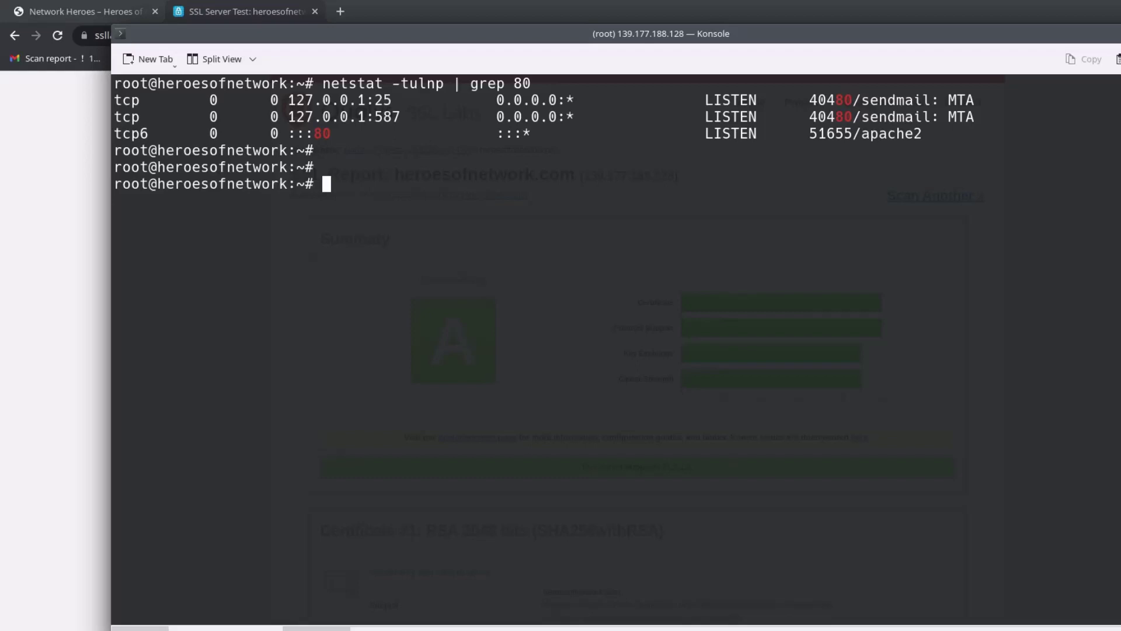
{"action": "type", "text": "vi /etc/letsencrypt/options-ssl-apache.conf"}
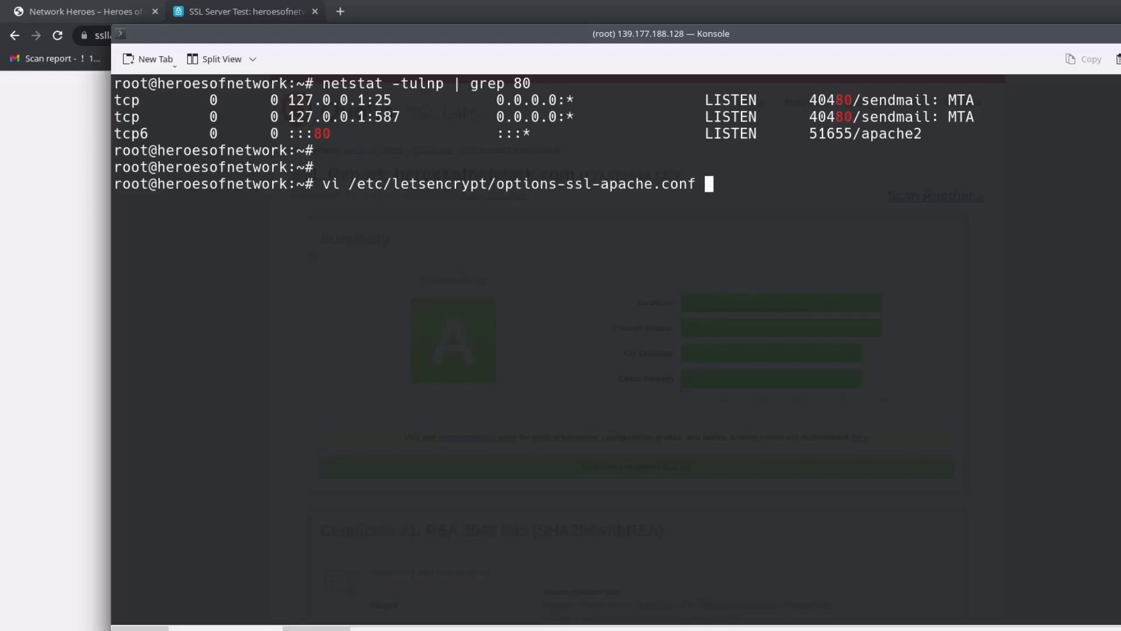
Step: Open options-ssl-apache.conf in vi and point out the SSLProtocol line's -SSLv2 -SSLv3 exclusions
{"action": "key", "text": "Return"}
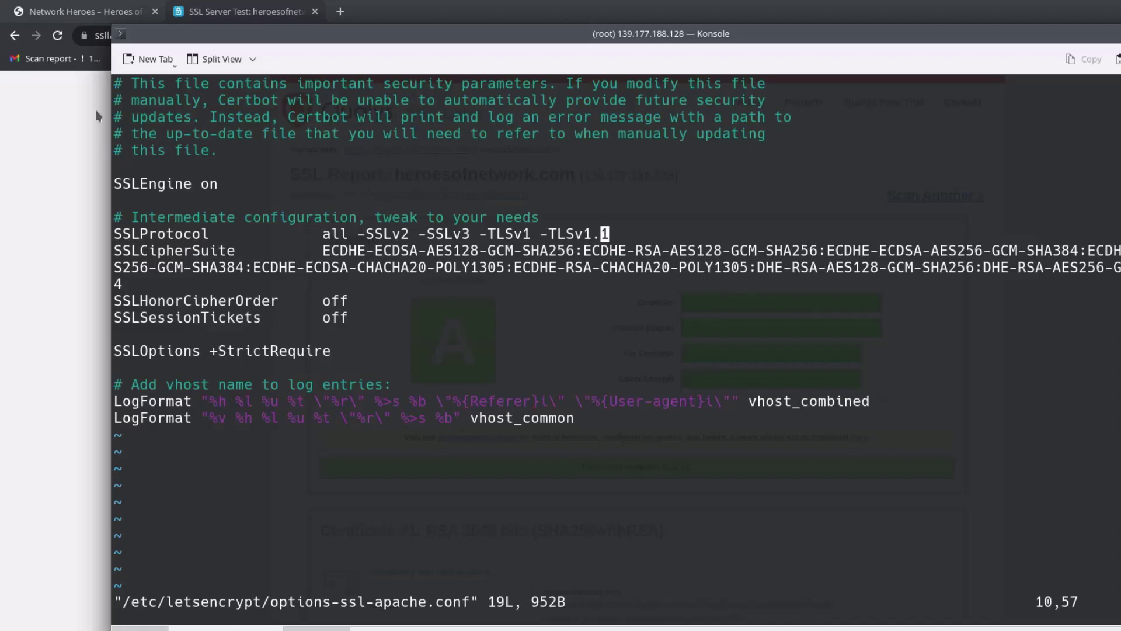
{"action": "left_click_drag", "start_coordinate": [114, 233], "coordinate": [622, 233]}
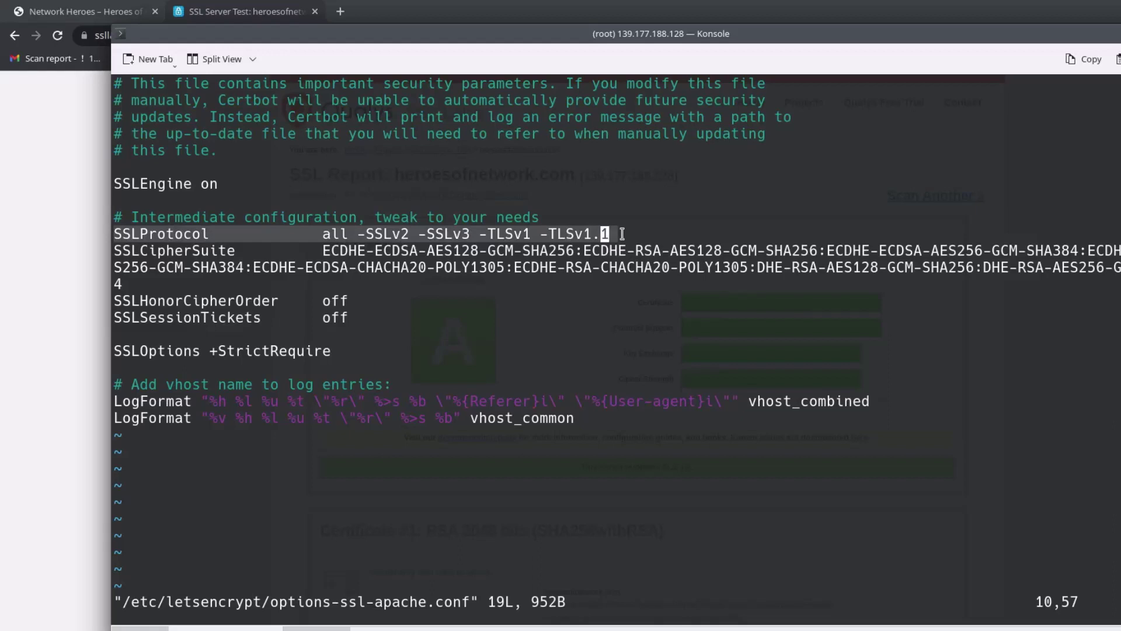
{"action": "left_click_drag", "start_coordinate": [357, 234], "coordinate": [466, 234]}
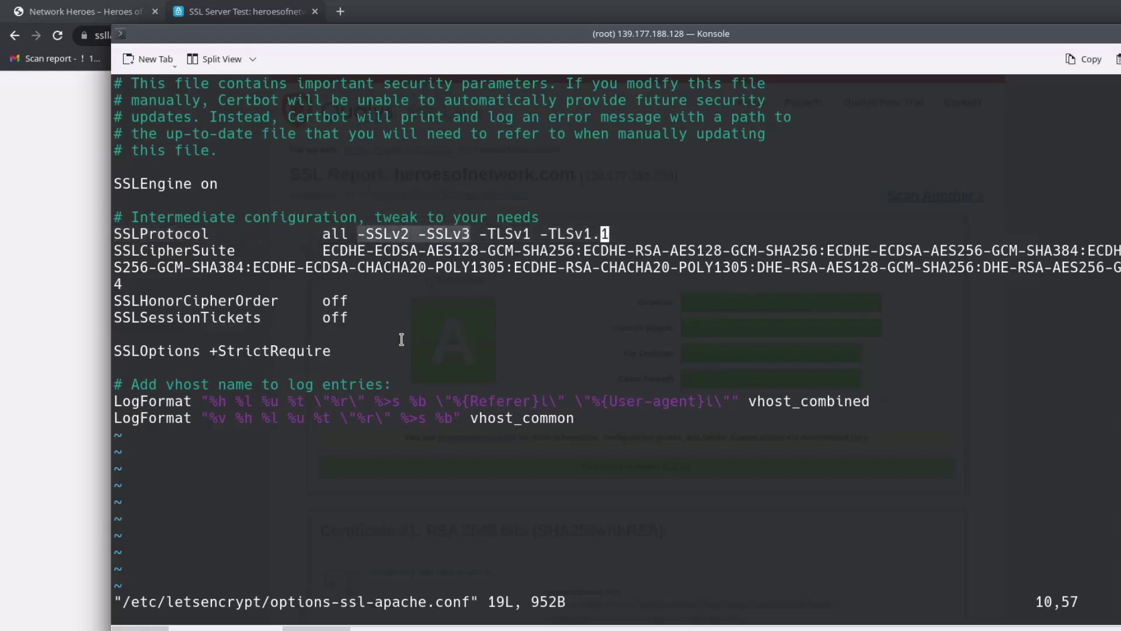
{"action": "left_click", "coordinate": [655, 229]}
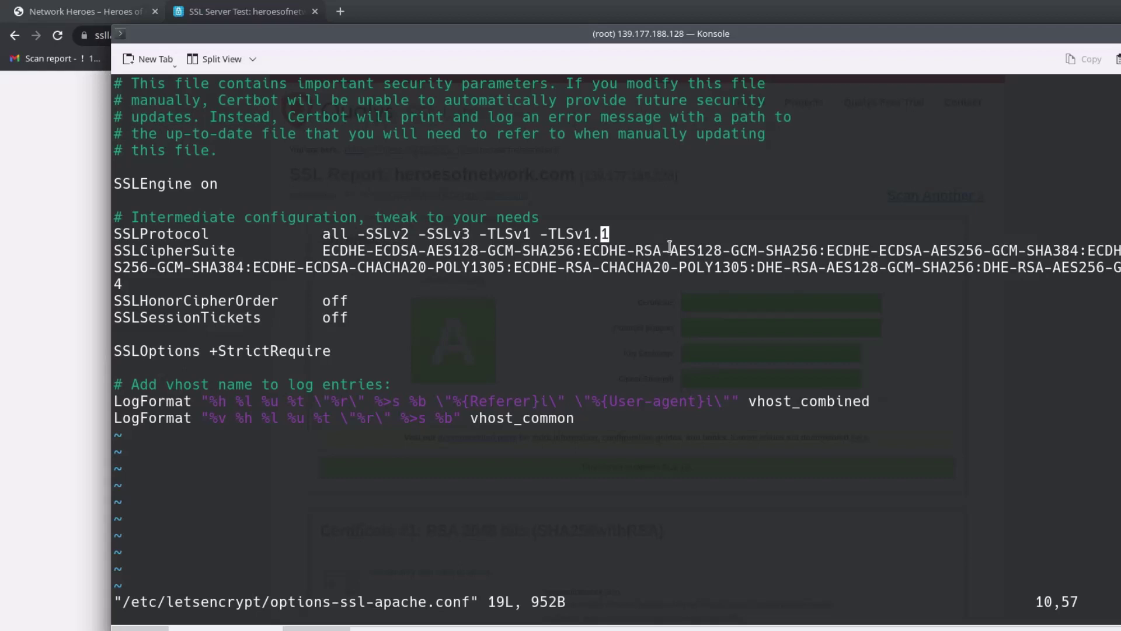
Step: Delete '-TLSv1 -TLSv1.1' from SSLProtocol, leaving 'all -SSLv2 -SSLv3', and save with :x
{"action": "key", "text": "a"}
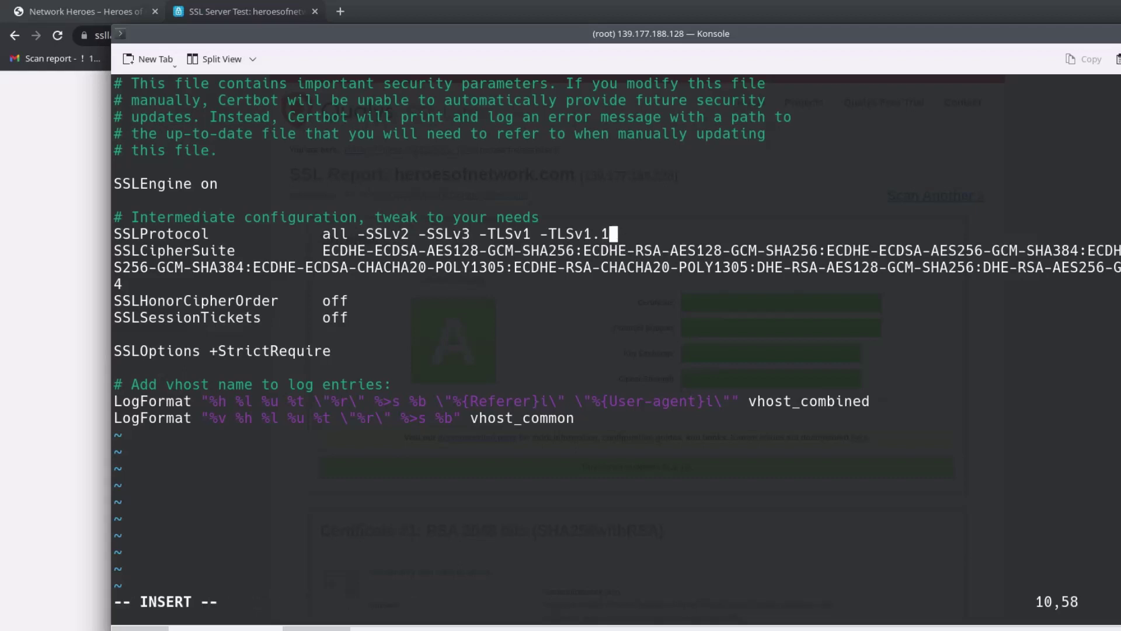
{"action": "key", "text": "BackSpace"}
{"action": "key", "text": "BackSpace"}
{"action": "key", "text": "BackSpace"}
{"action": "key", "text": "BackSpace"}
{"action": "key", "text": "BackSpace"}
{"action": "key", "text": "BackSpace"}
{"action": "key", "text": "BackSpace"}
{"action": "key", "text": "BackSpace"}
{"action": "key", "text": "BackSpace"}
{"action": "key", "text": "BackSpace"}
{"action": "key", "text": "BackSpace"}
{"action": "key", "text": "BackSpace"}
{"action": "key", "text": "BackSpace"}
{"action": "key", "text": "BackSpace"}
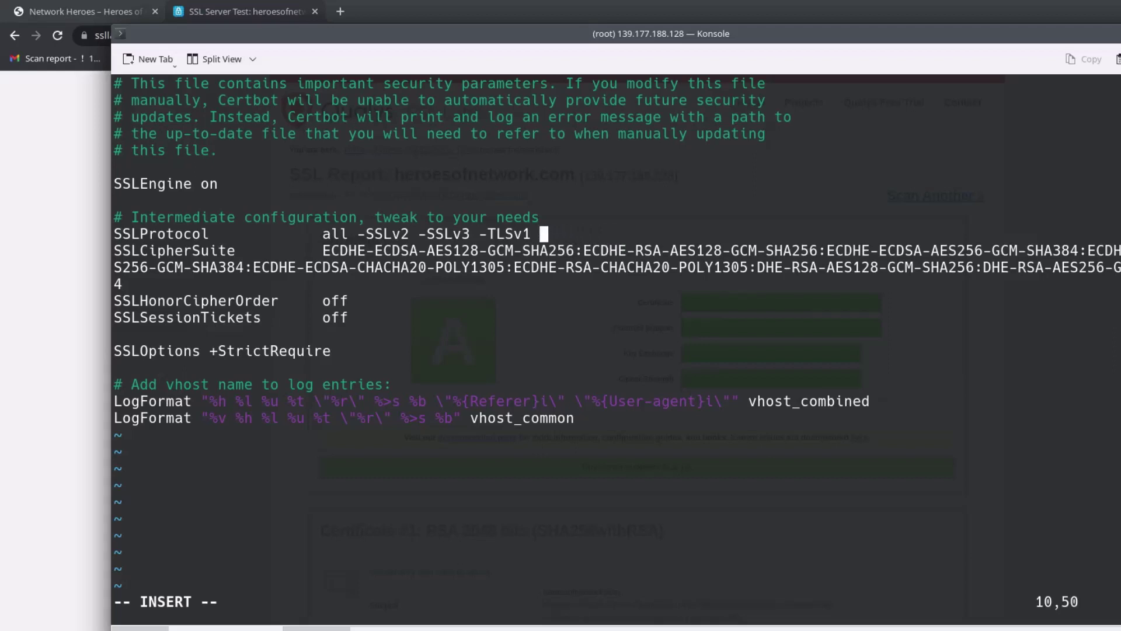
{"action": "key", "text": "BackSpace"}
{"action": "key", "text": "Escape"}
{"action": "type", "text": ":x"}
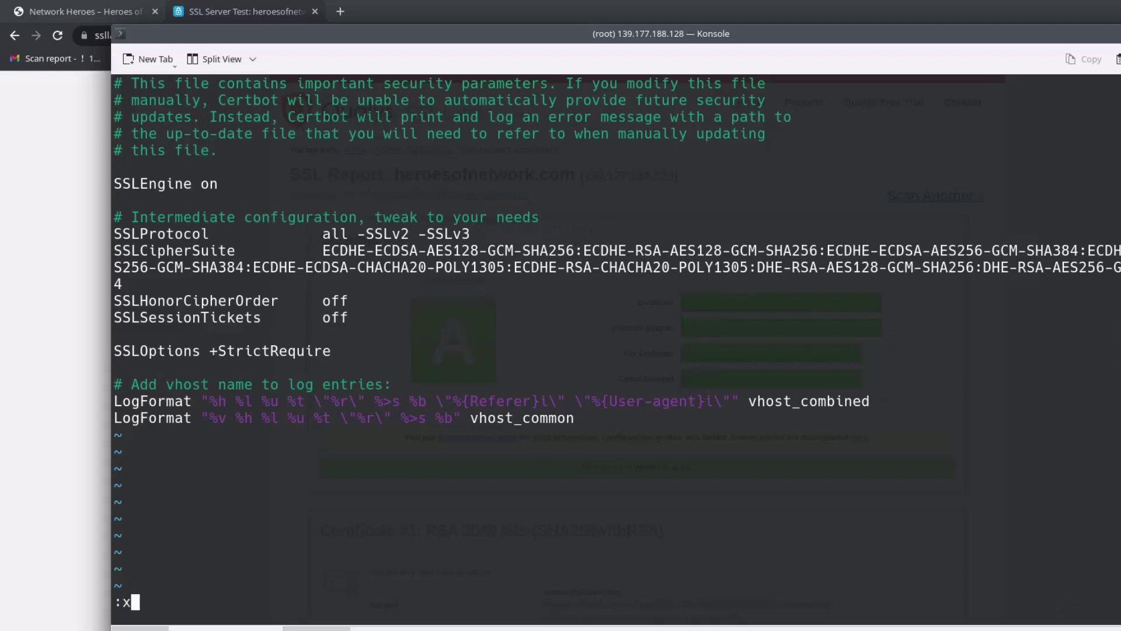
{"action": "key", "text": "Return"}
Step: Check the Apache config with apache2ctl -t and restart apache2.service
{"action": "key", "text": "Return"}
{"action": "key", "text": "Return"}
{"action": "type", "text": "apache2ctl -t"}
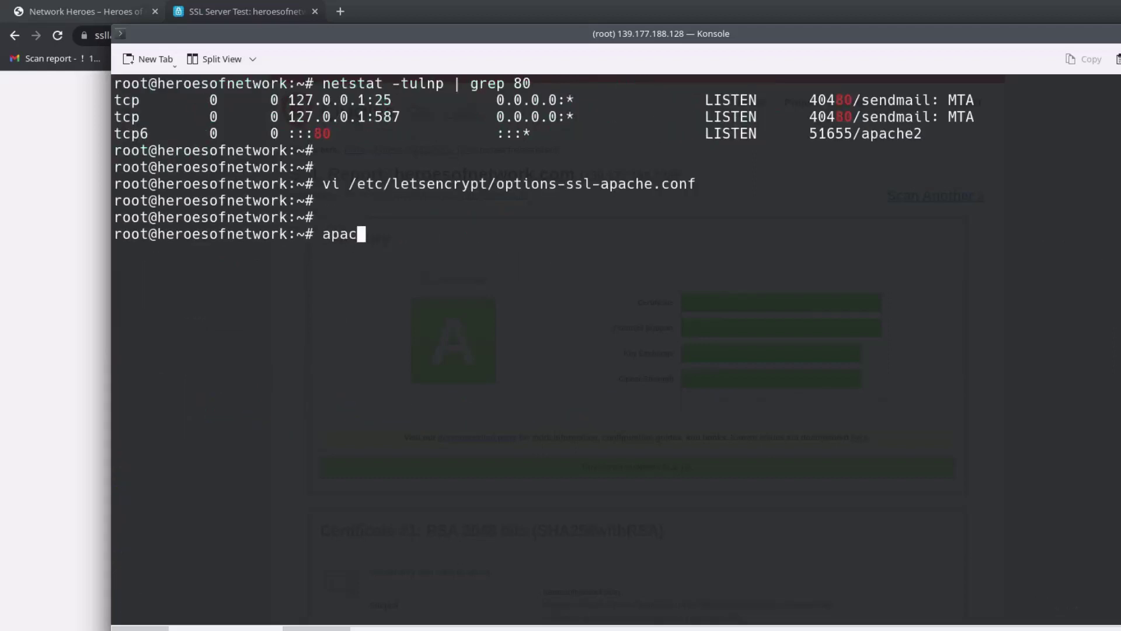
{"action": "key", "text": "Return"}
{"action": "key", "text": "Return"}
{"action": "key", "text": "Return"}
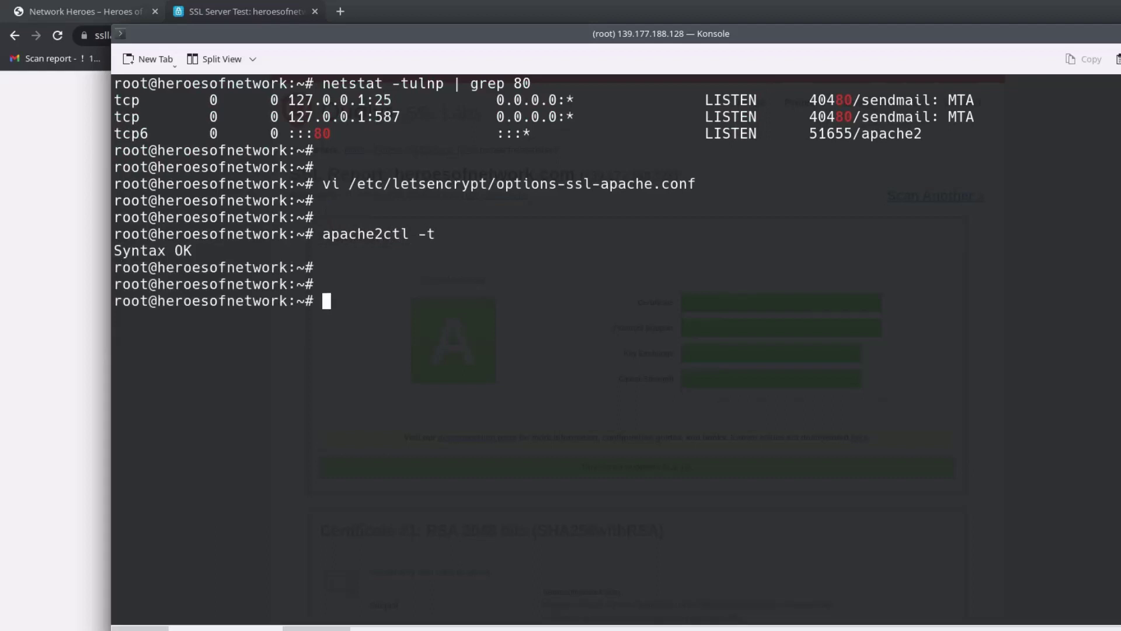
{"action": "type", "text": "systemctl "}
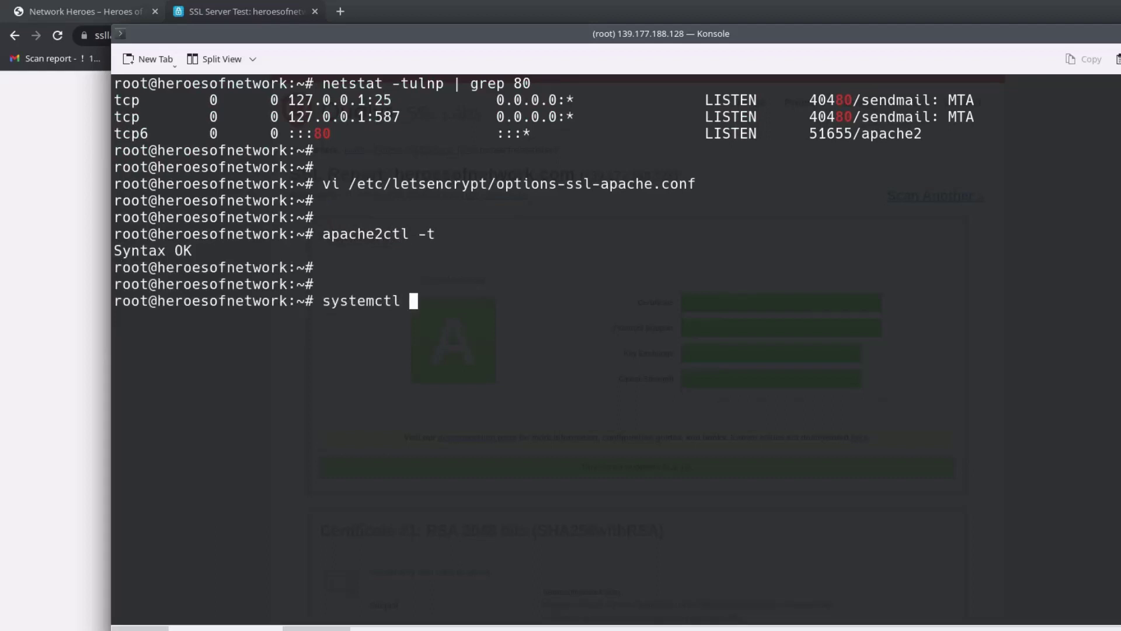
{"action": "type", "text": "restart apache2.service"}
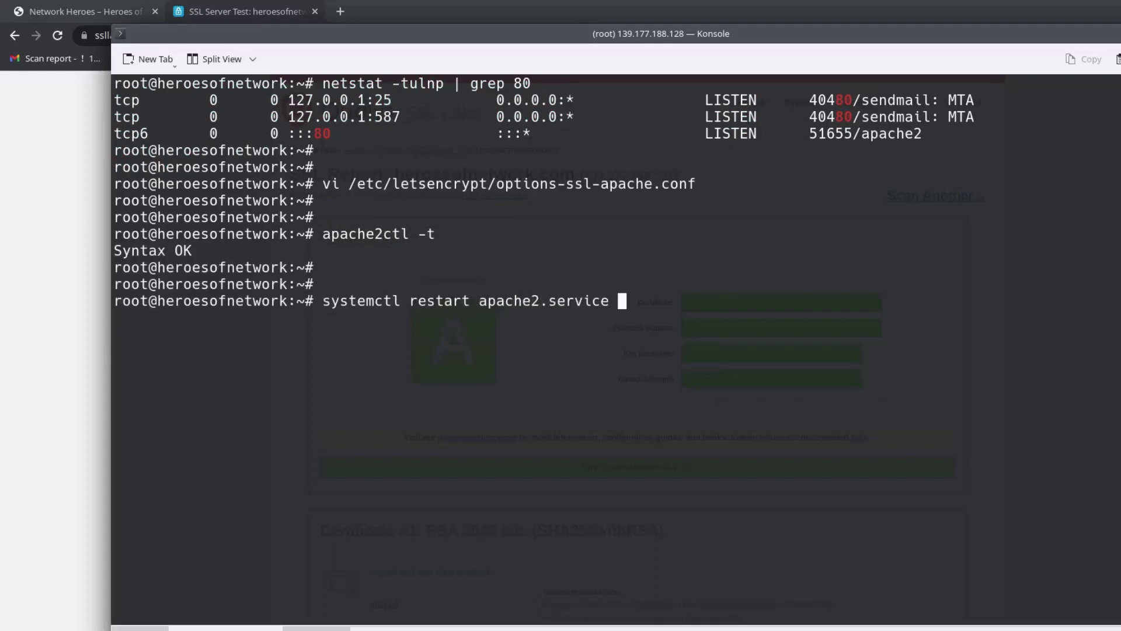
{"action": "key", "text": "Return"}
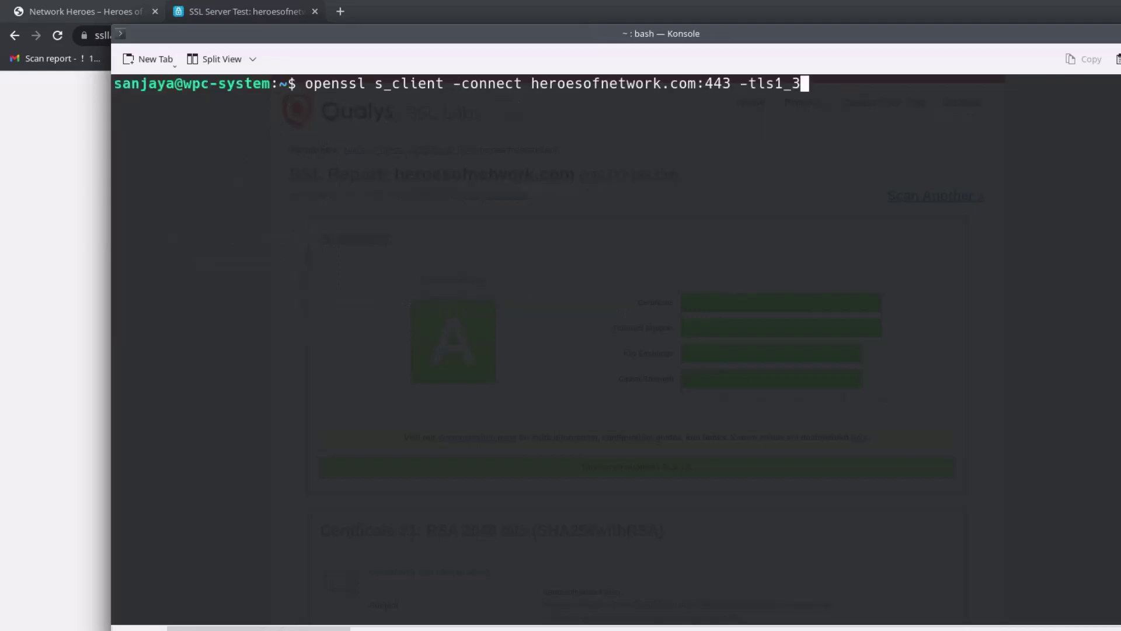
Step: Test heroesofnetwork.com:443 with openssl using -tls1_1 (refused) and -tls1_2 (accepted)
{"action": "key", "text": "BackSpace"}
{"action": "type", "text": "1"}
{"action": "key", "text": "Return"}
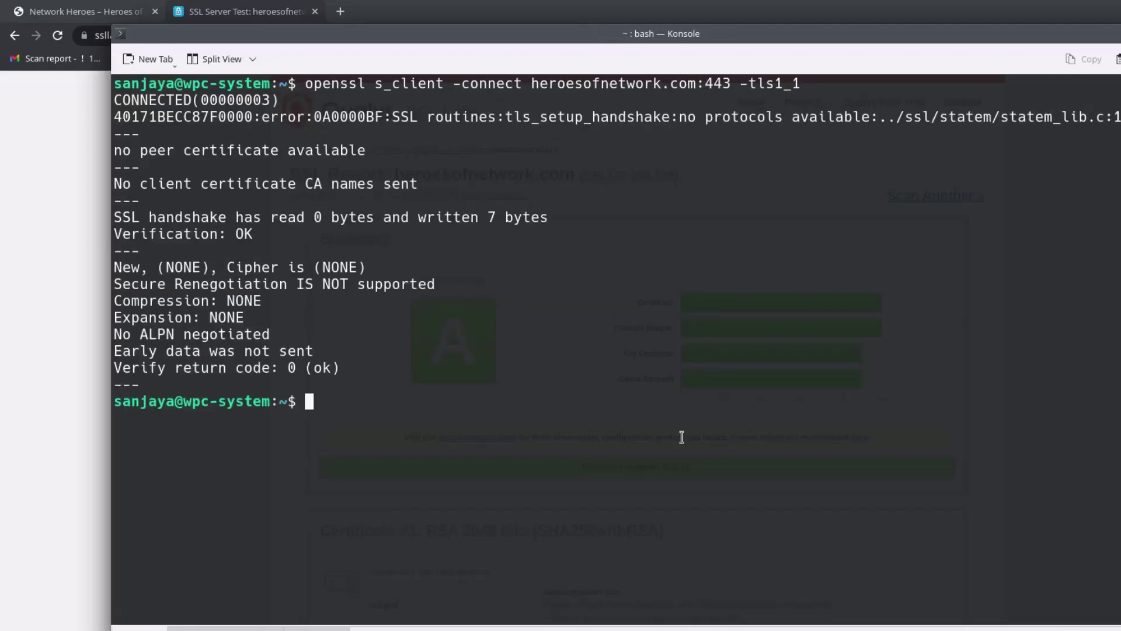
{"action": "key", "text": "Up"}
{"action": "key", "text": "BackSpace"}
{"action": "type", "text": "2"}
{"action": "key", "text": "Return"}
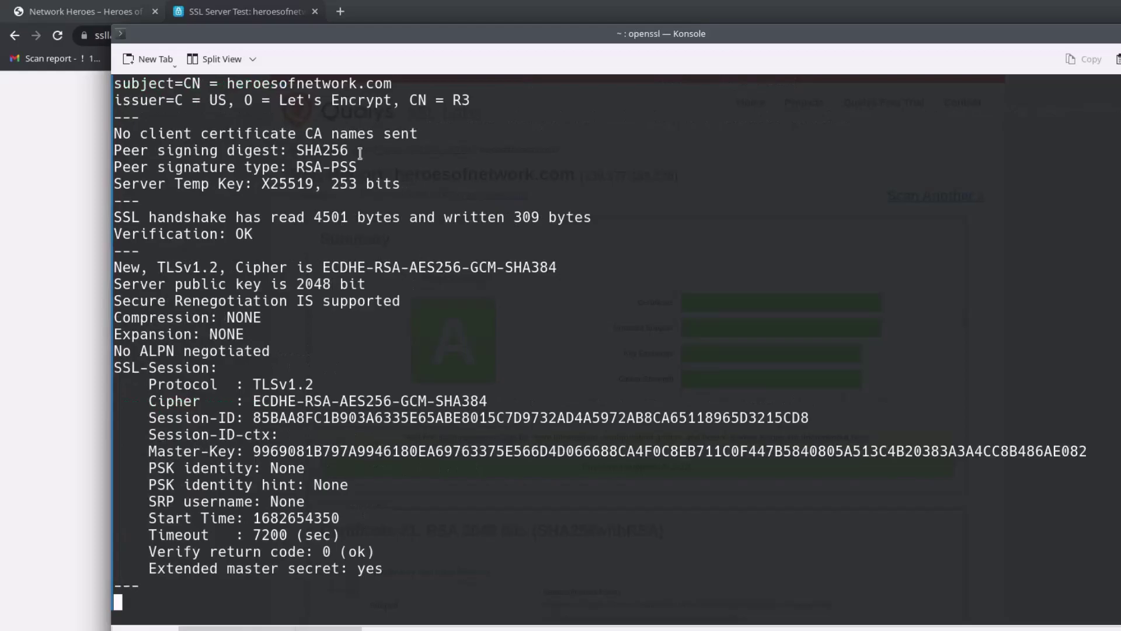
{"action": "scroll", "coordinate": [371, 415], "scroll_direction": "up", "scroll_amount": 3}
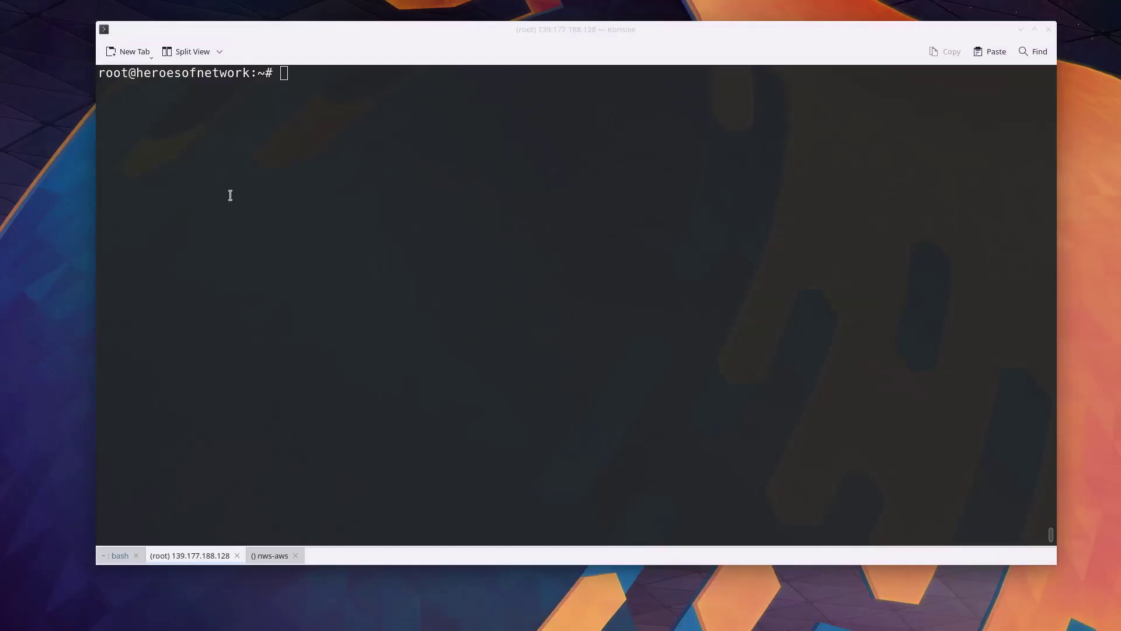
Step: In the nws-aws session, confirm with netstat that nginx is listening on port 80
{"action": "left_click", "coordinate": [262, 558]}
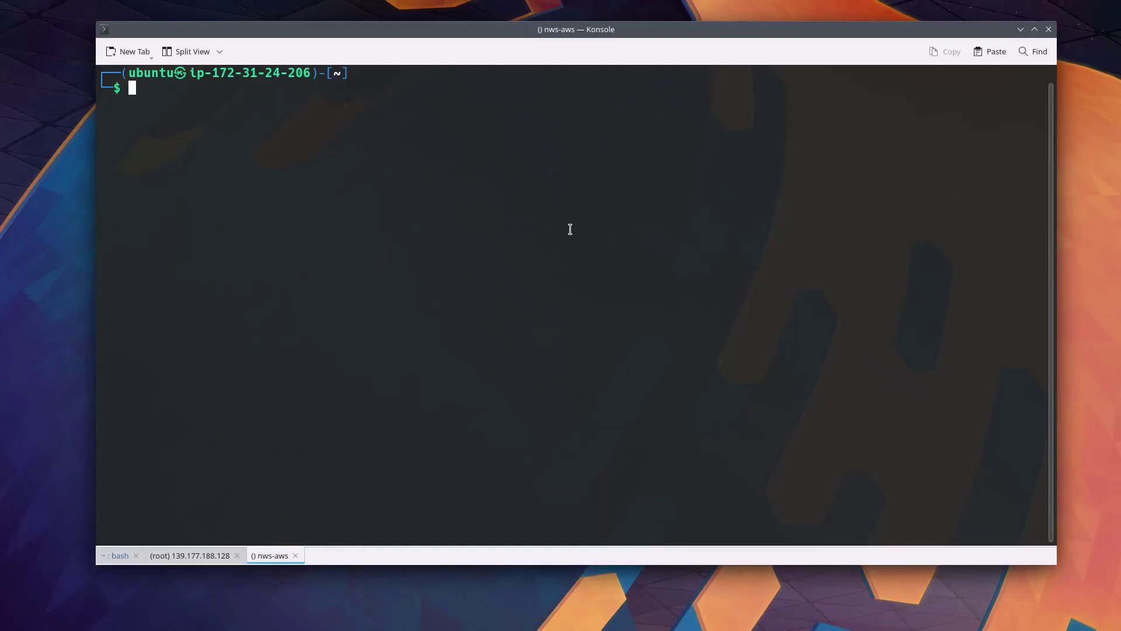
{"action": "type", "text": "sudo netstat -tulnp |"}
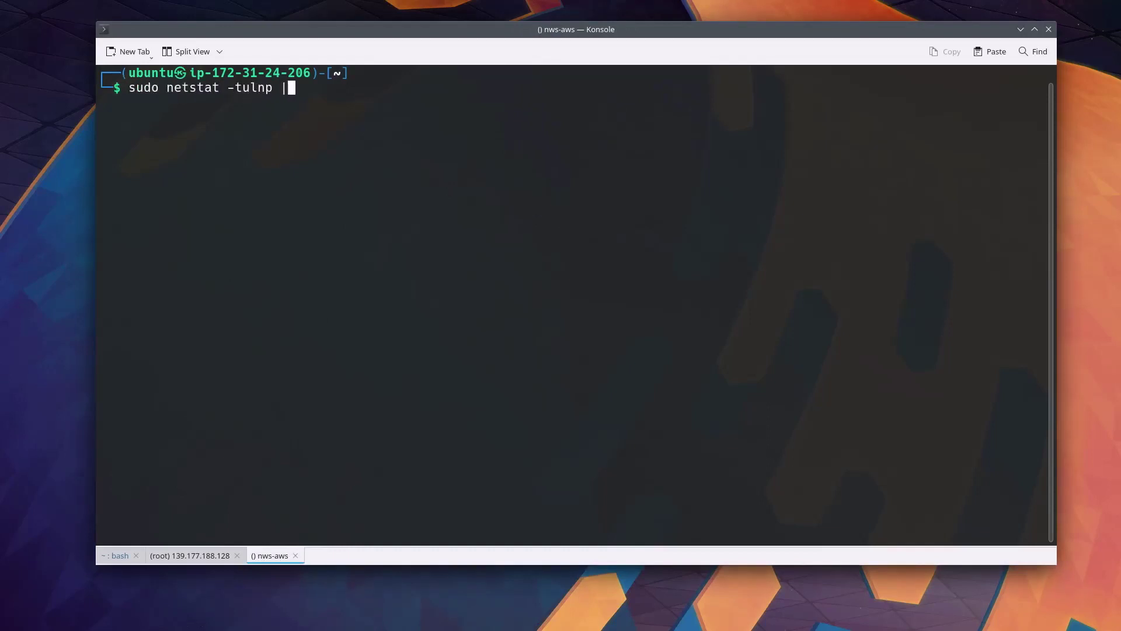
{"action": "type", "text": " grep 80"}
{"action": "key", "text": "Return"}
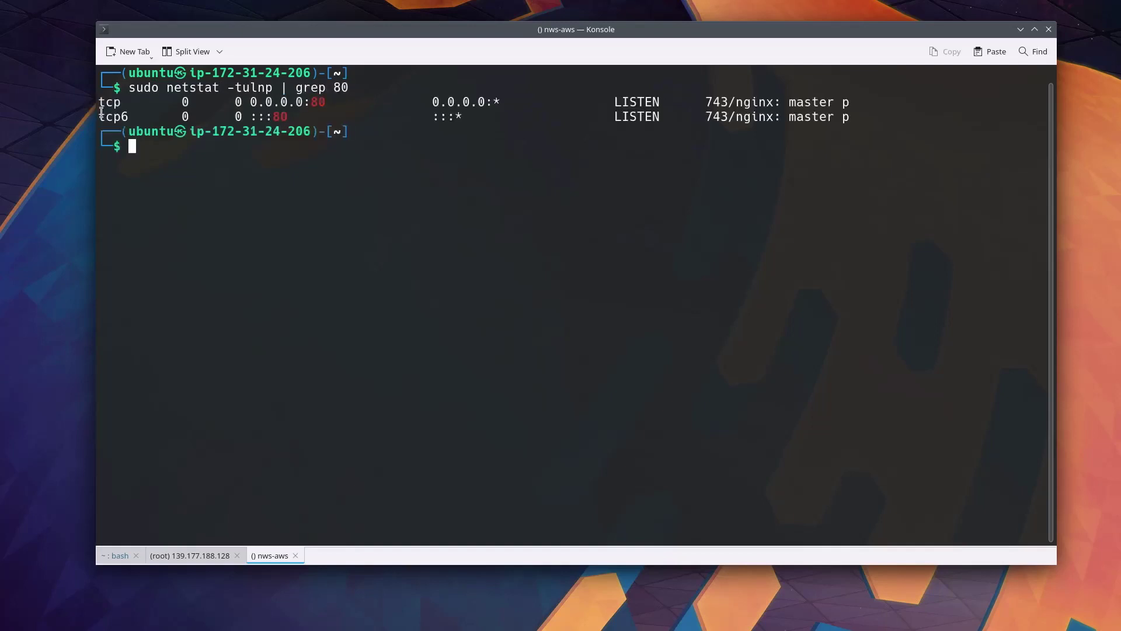
{"action": "left_click_drag", "start_coordinate": [101, 103], "coordinate": [879, 103]}
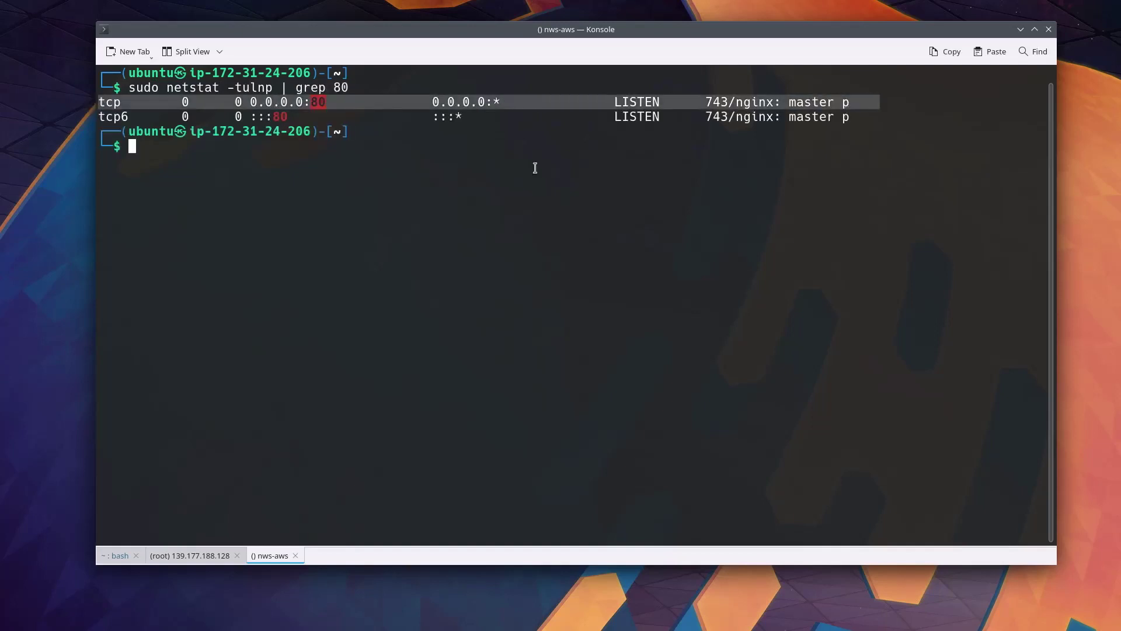
{"action": "left_click", "coordinate": [435, 153]}
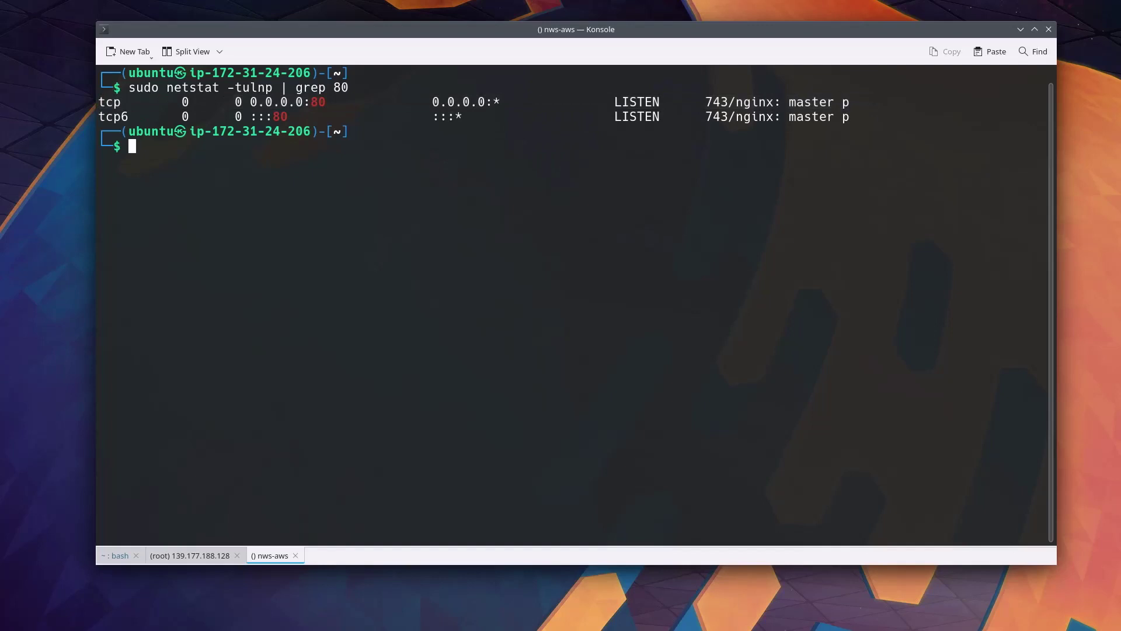
{"action": "key", "text": "Return"}
{"action": "key", "text": "Return"}
Step: List /etc/nginx, then /etc/nginx/global/server, locating the ssl.conf file
{"action": "type", "text": "cd /etc/"}
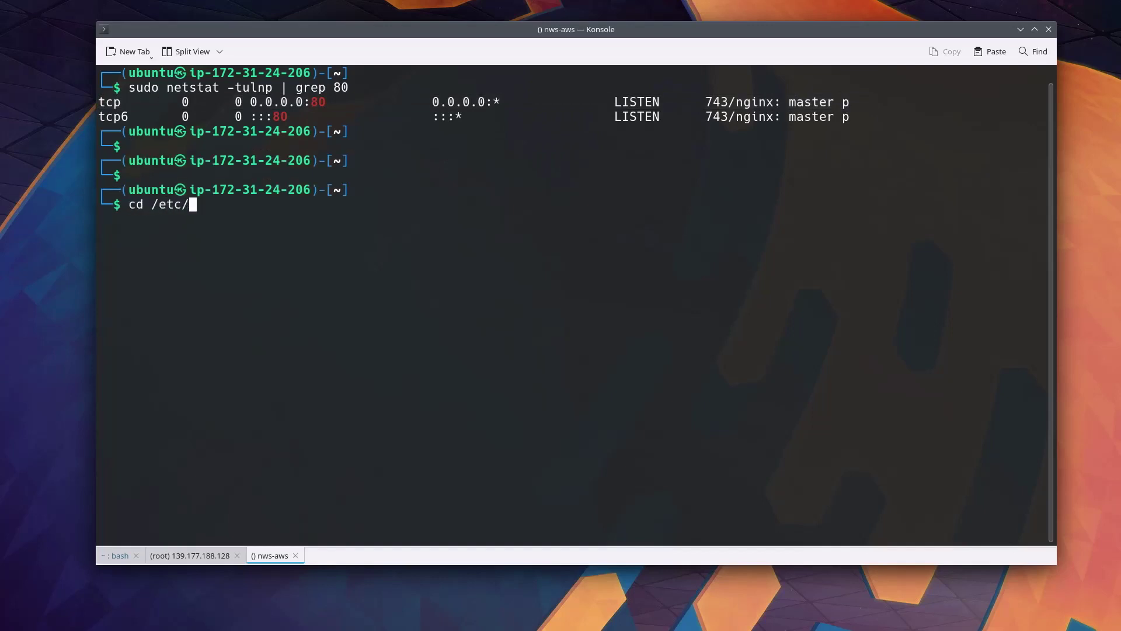
{"action": "type", "text": "nginx/; ll"}
{"action": "key", "text": "Return"}
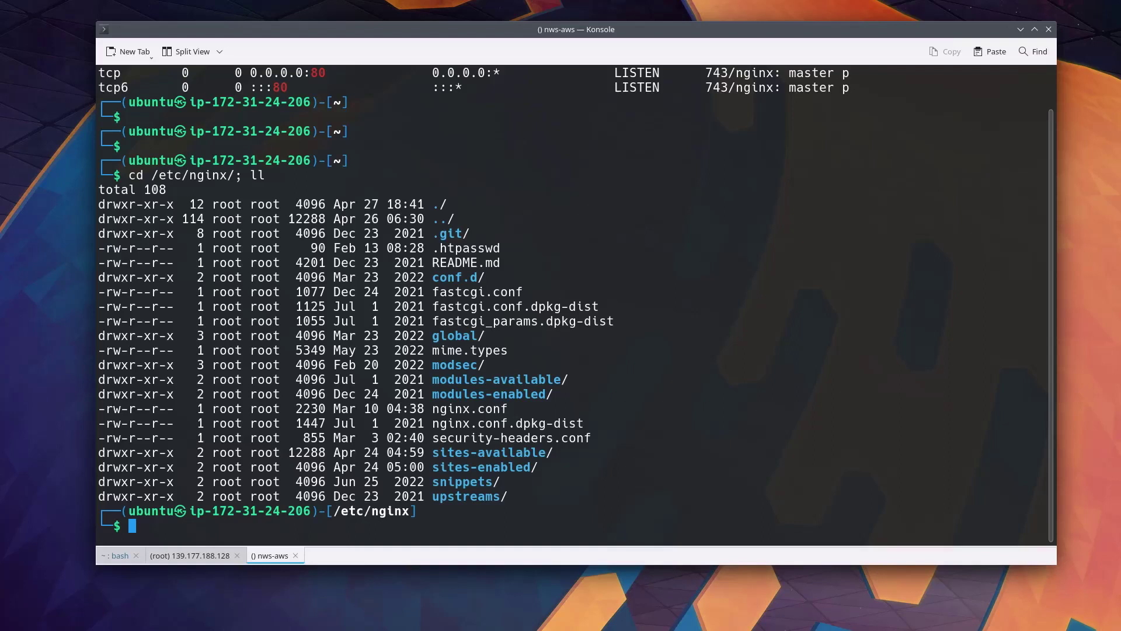
{"action": "type", "text": "cd glo"}
{"action": "key", "text": "Tab"}
{"action": "key", "text": "Tab"}
{"action": "type", "text": "; ll"}
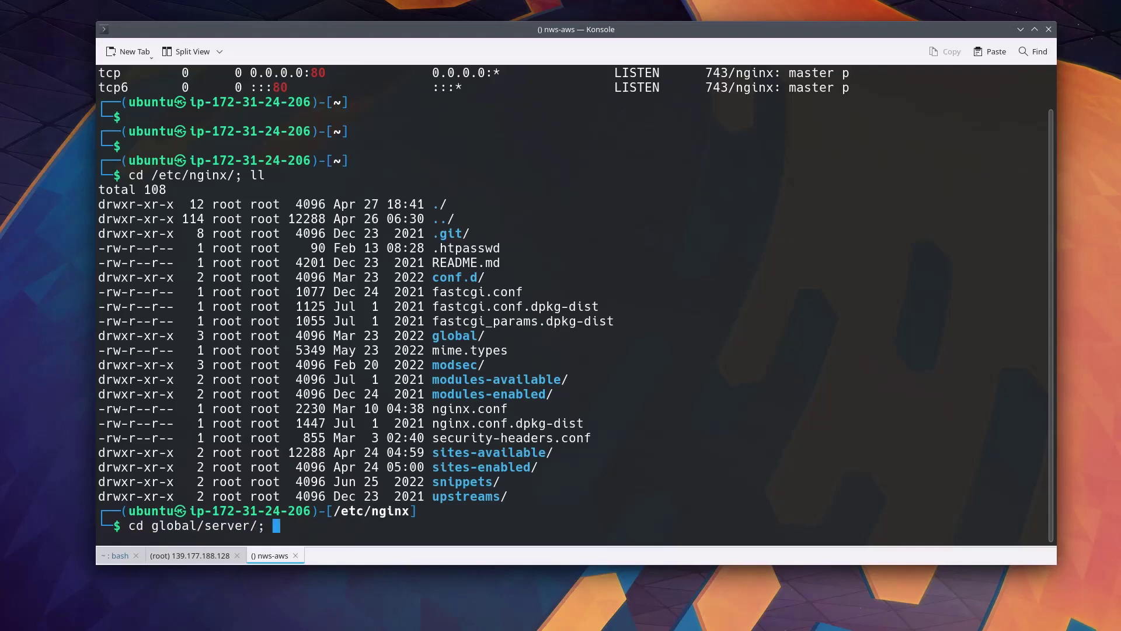
{"action": "key", "text": "Return"}
{"action": "triple_click", "coordinate": [445, 481]}
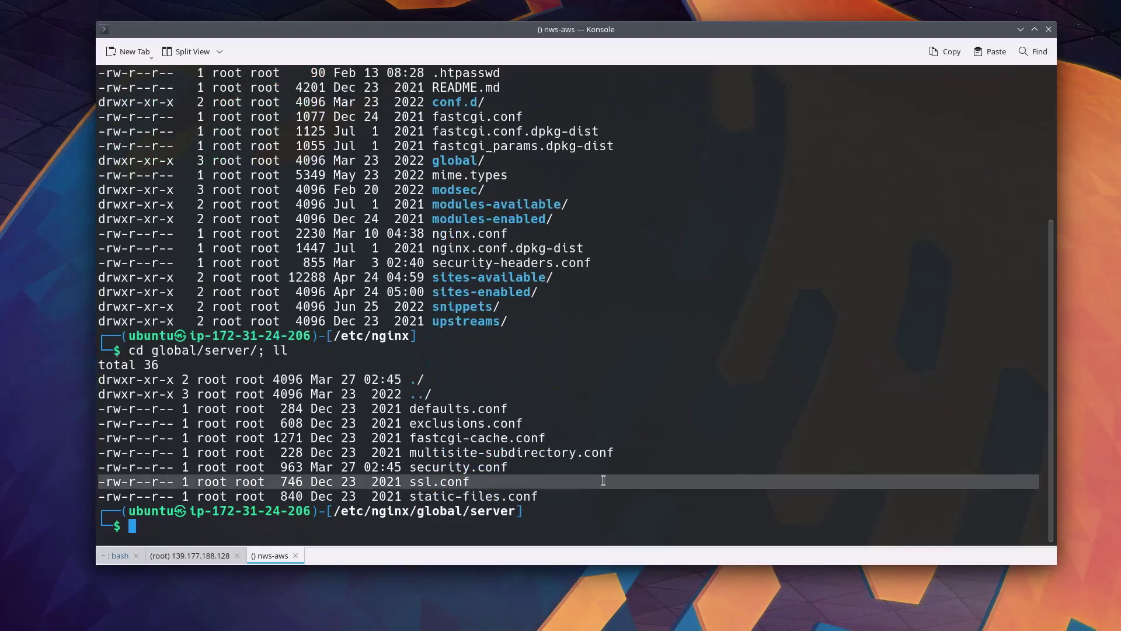
{"action": "left_click", "coordinate": [693, 482]}
{"action": "type", "text": "vi "}
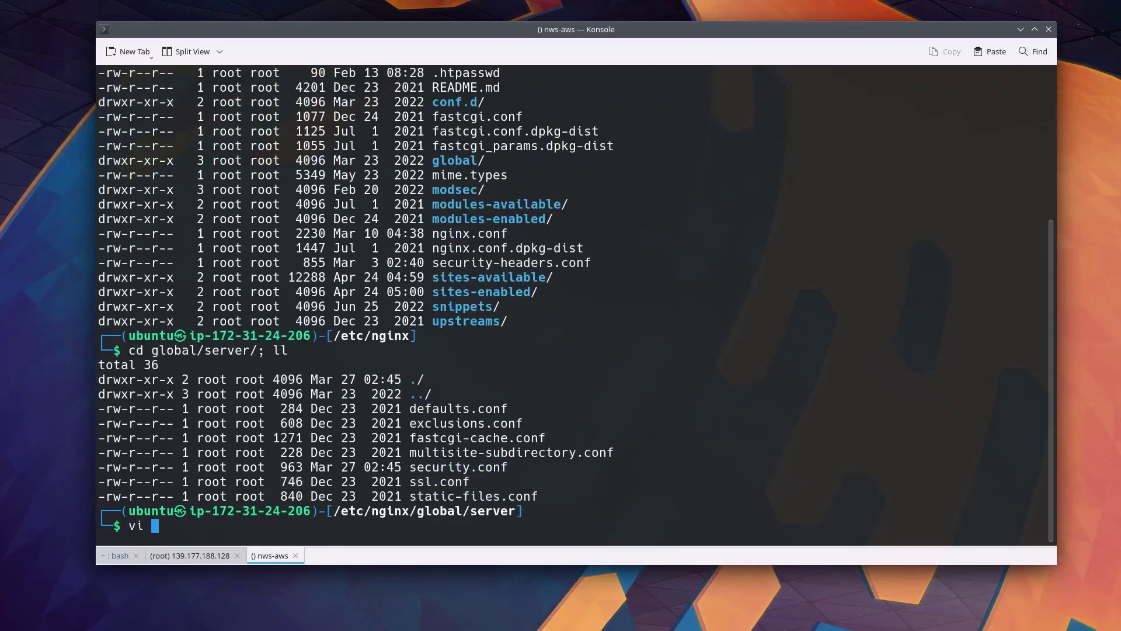
{"action": "type", "text": "ssl"}
{"action": "key", "text": "Tab"}
{"action": "key", "text": "Return"}
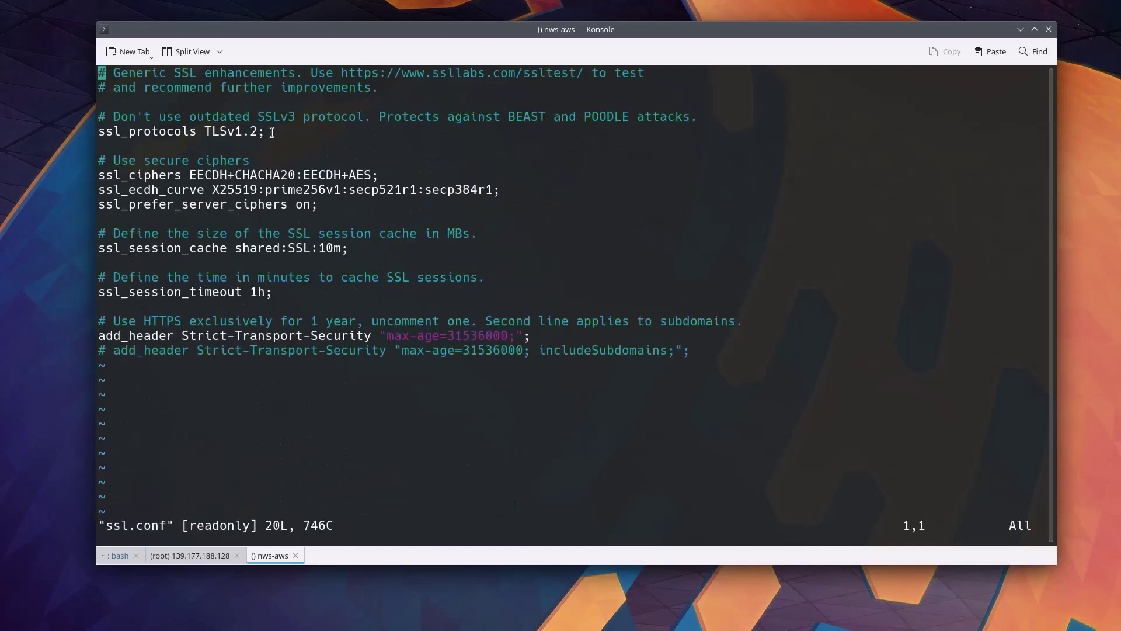
{"action": "left_click_drag", "start_coordinate": [272, 132], "coordinate": [100, 130]}
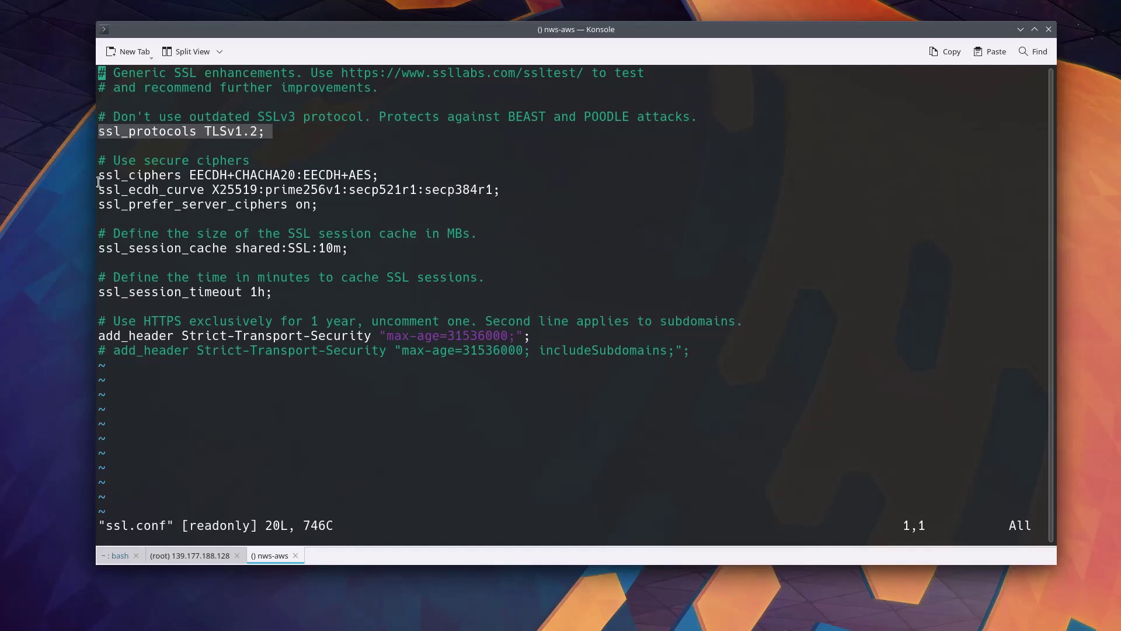
{"action": "left_click", "coordinate": [118, 259]}
{"action": "type", "text": ":x"}
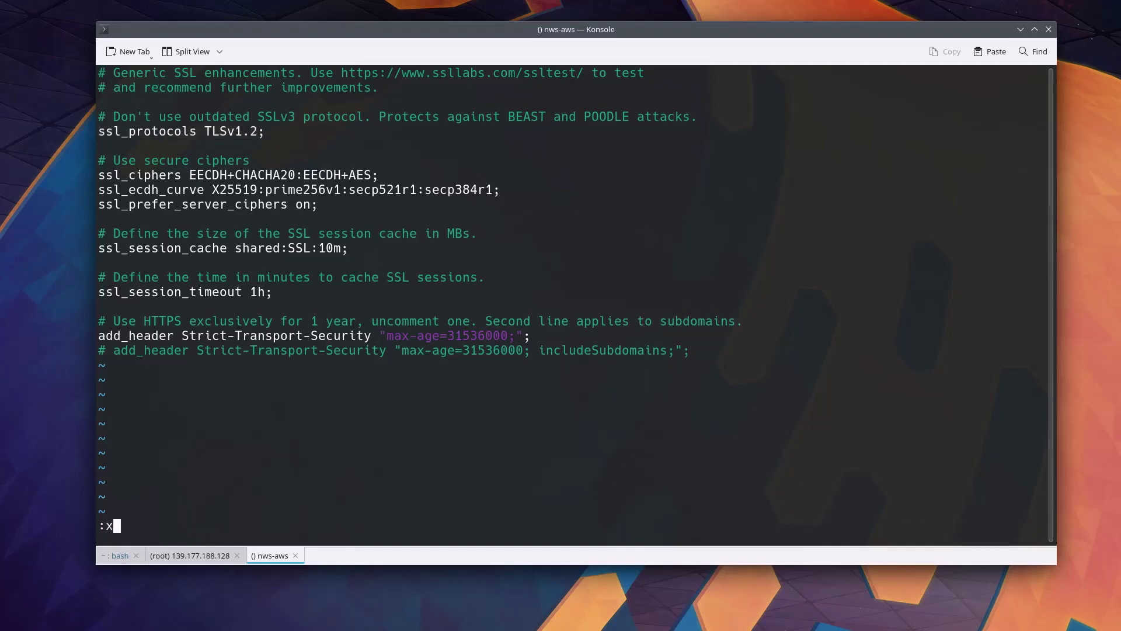
{"action": "key", "text": "Return"}
Step: Verify the nginx config passes 'sudo nginx -t', then reload nginx with systemctl
{"action": "type", "text": "sudo ng"}
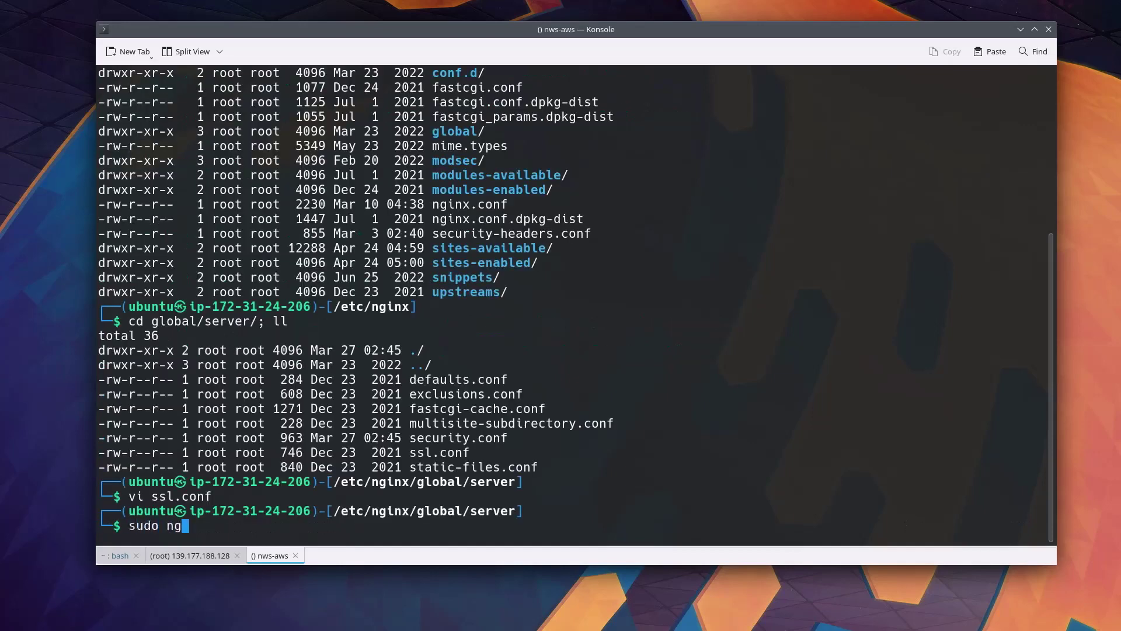
{"action": "type", "text": "inx -t"}
{"action": "key", "text": "Return"}
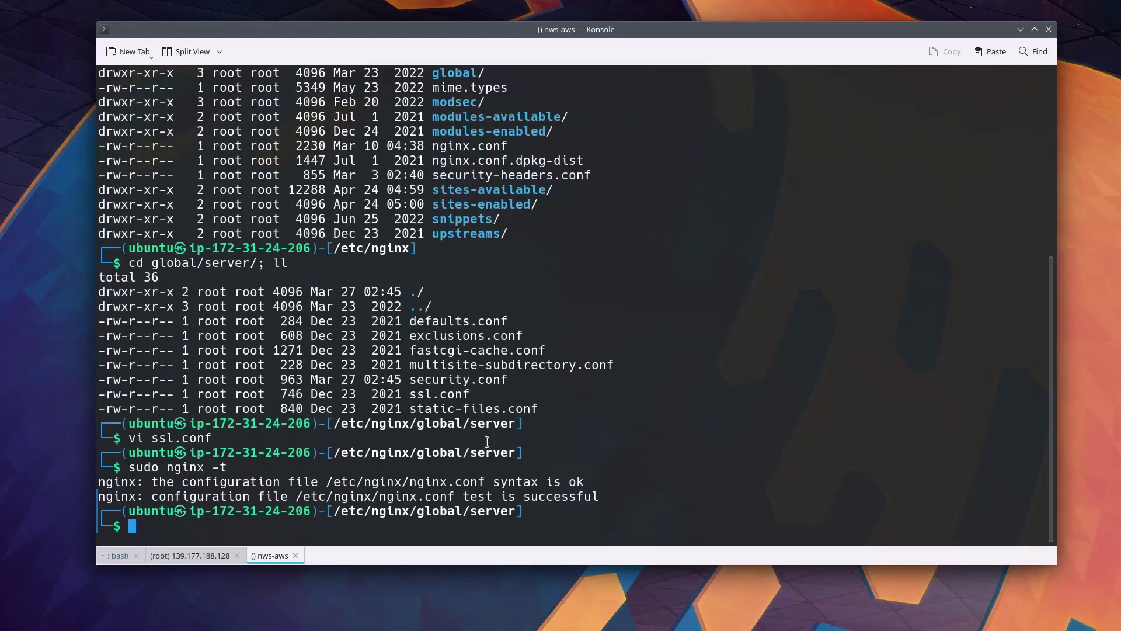
{"action": "left_click_drag", "start_coordinate": [472, 474], "coordinate": [634, 496]}
{"action": "left_click", "coordinate": [635, 514]}
{"action": "type", "text": "sudo systemctl reload nginx"}
{"action": "key", "text": "Return"}
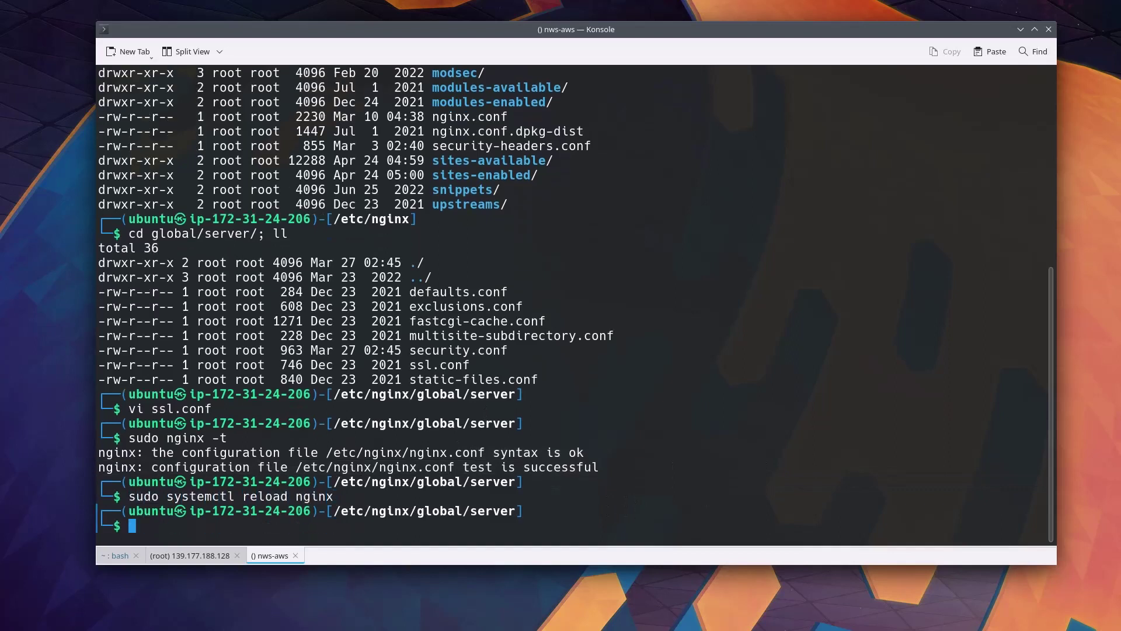